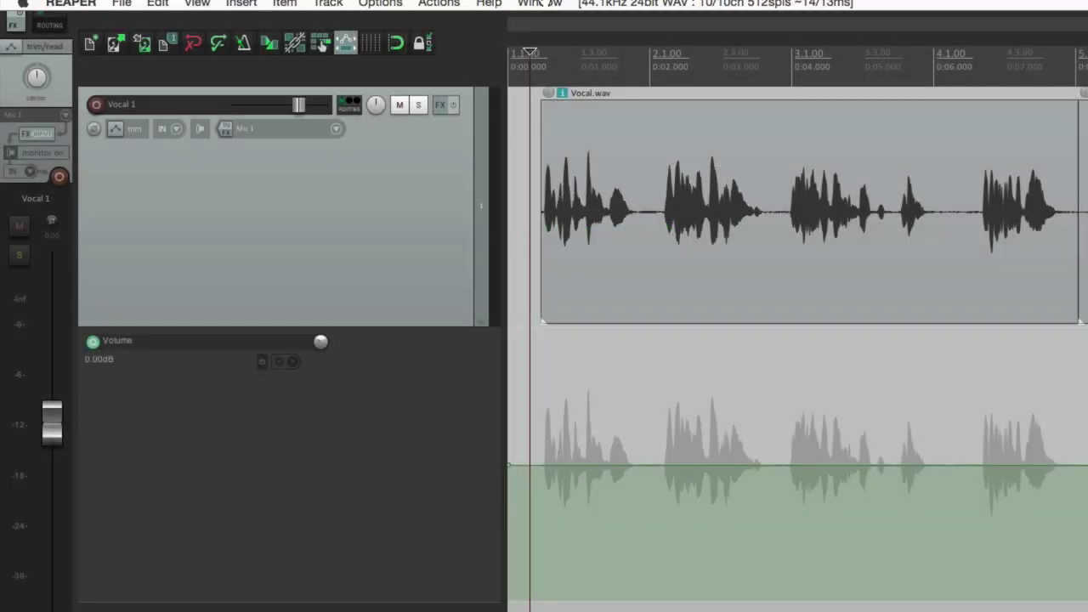
# Filter the action list for "actively" and review the actions that write current values for actively-writing envelopes.
pyautogui.click(431, 10)
pyautogui.click(430, 31)
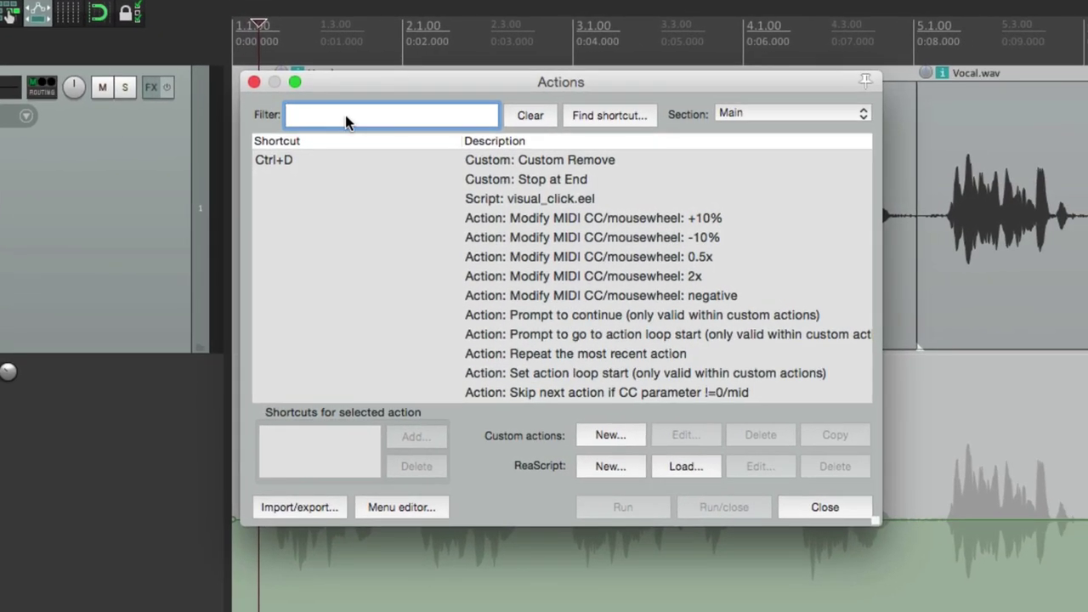
pyautogui.write('actively')
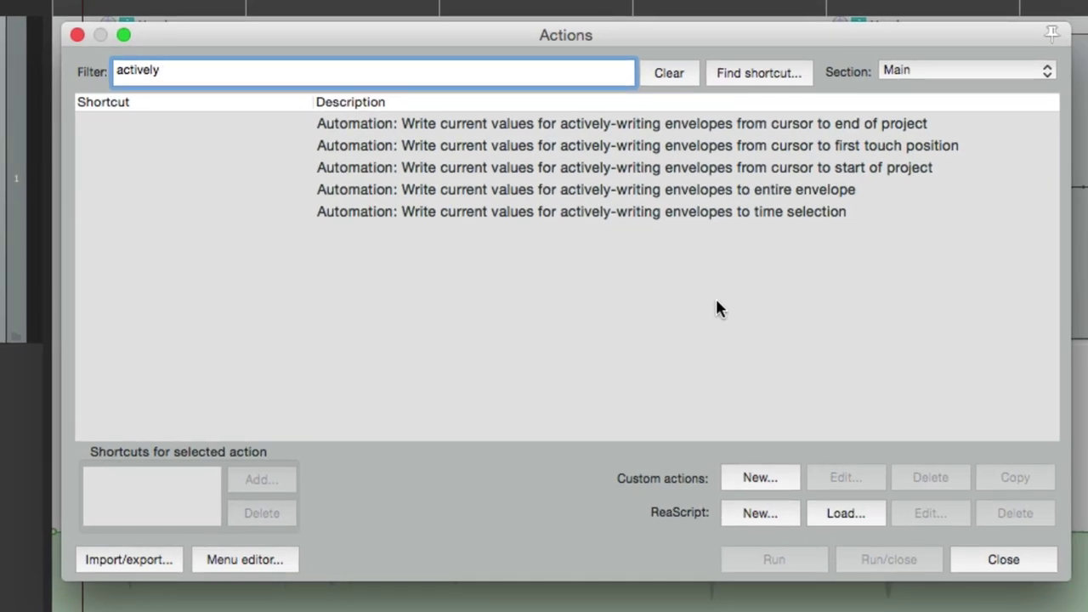
pyautogui.click(670, 170)
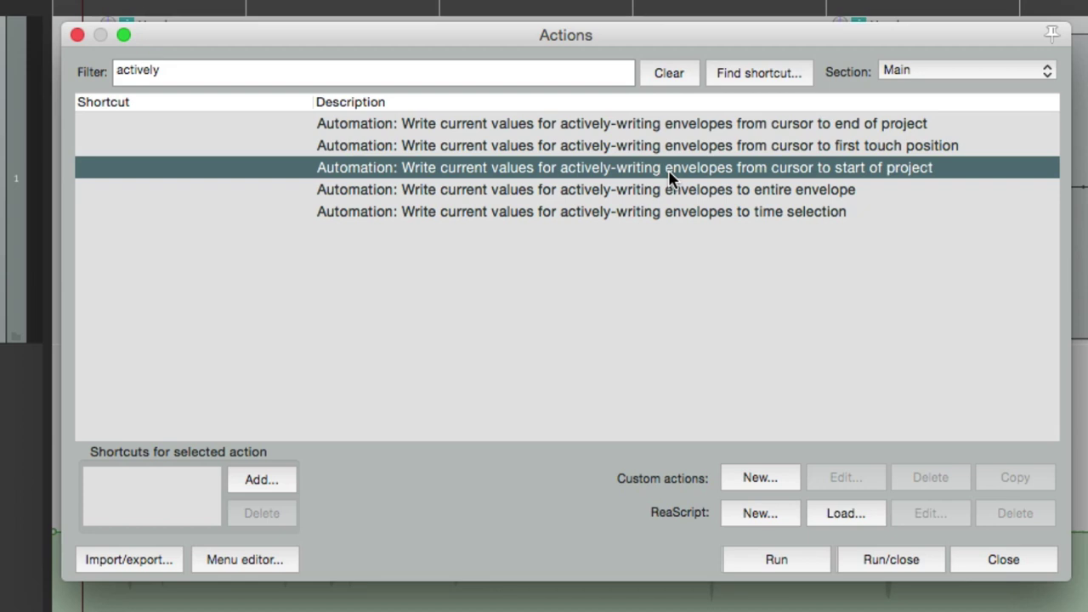
pyautogui.click(668, 126)
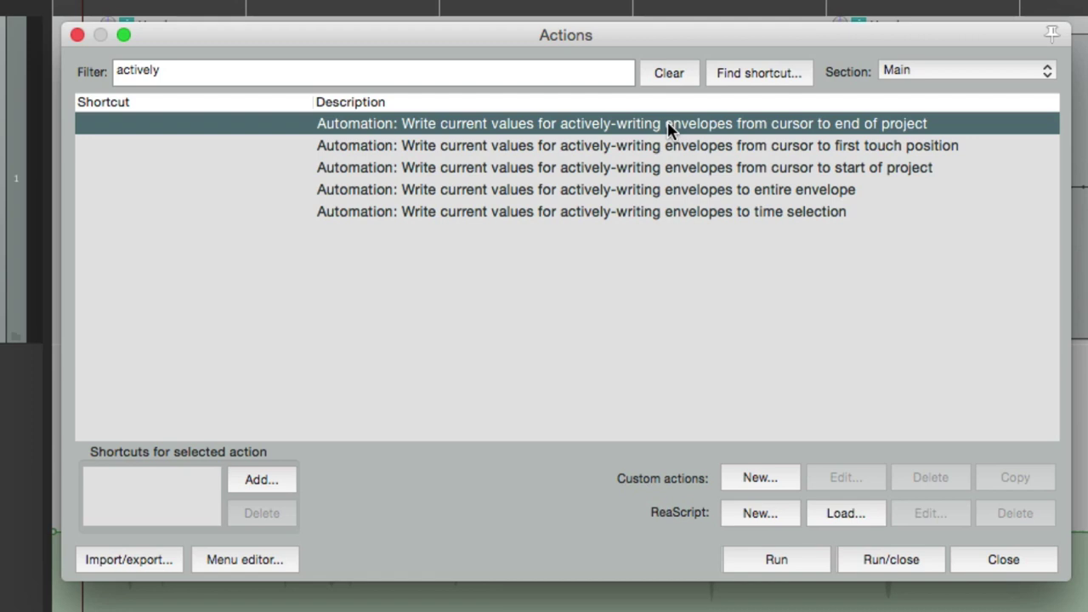
pyautogui.click(674, 198)
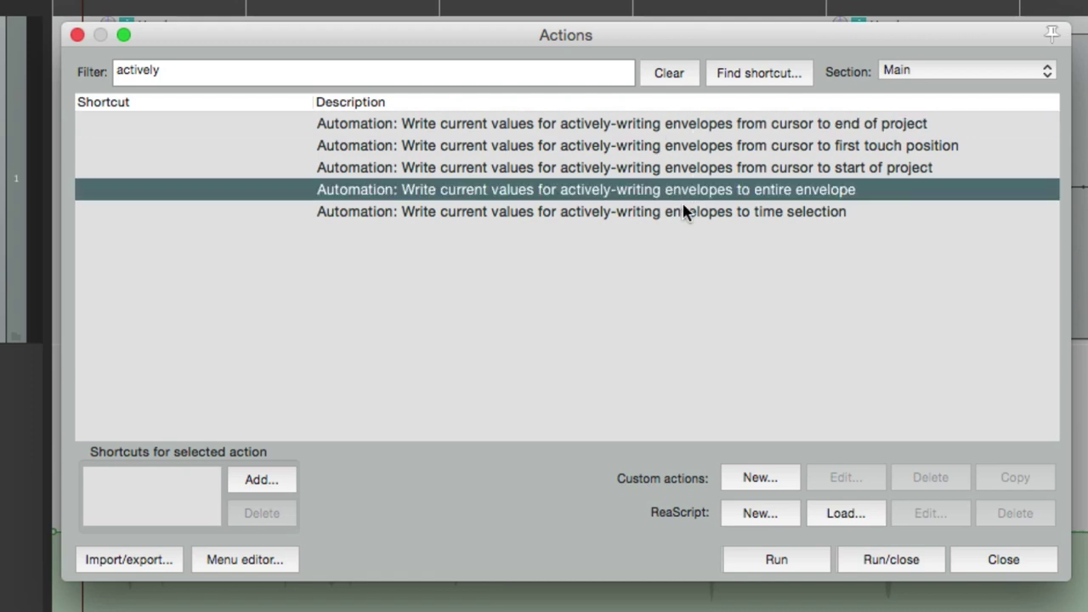
pyautogui.click(681, 213)
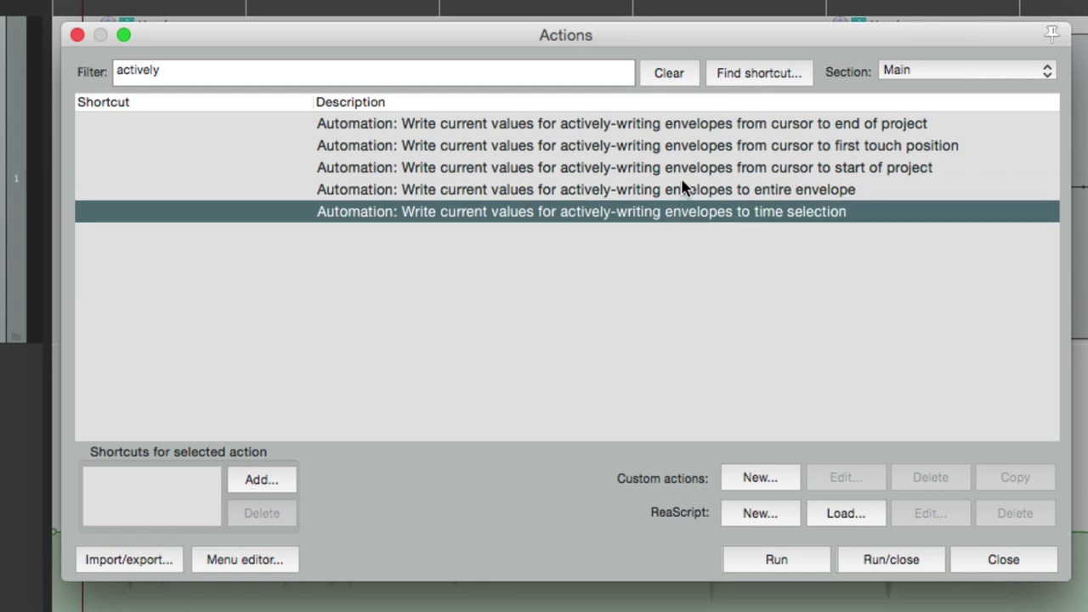
pyautogui.click(688, 149)
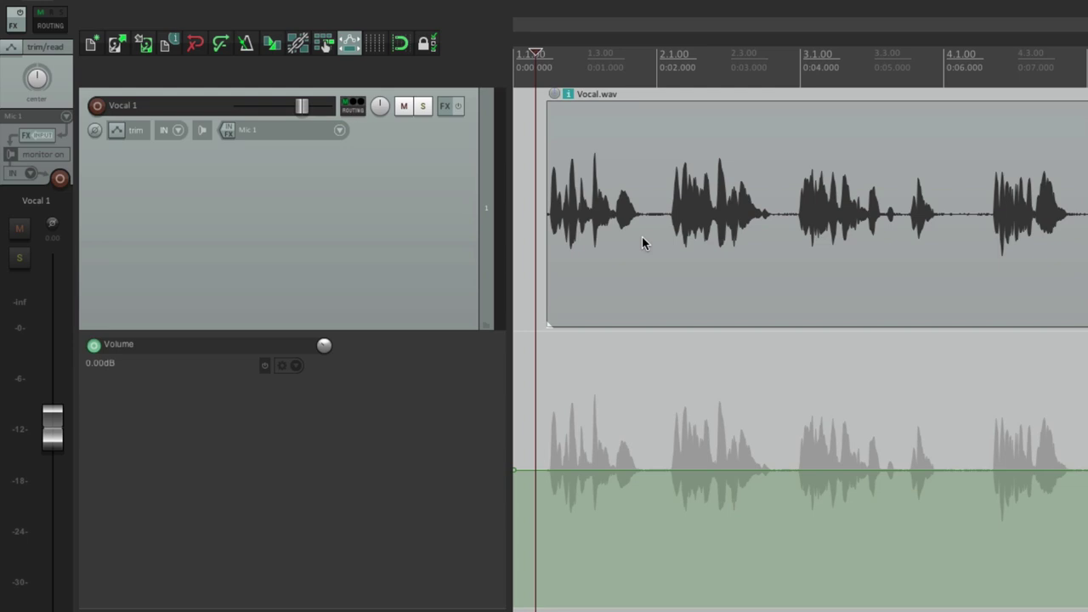
# Open the floating Automation toolbar.
pyautogui.rightClick(479, 75)
pyautogui.moveTo(490, 106)
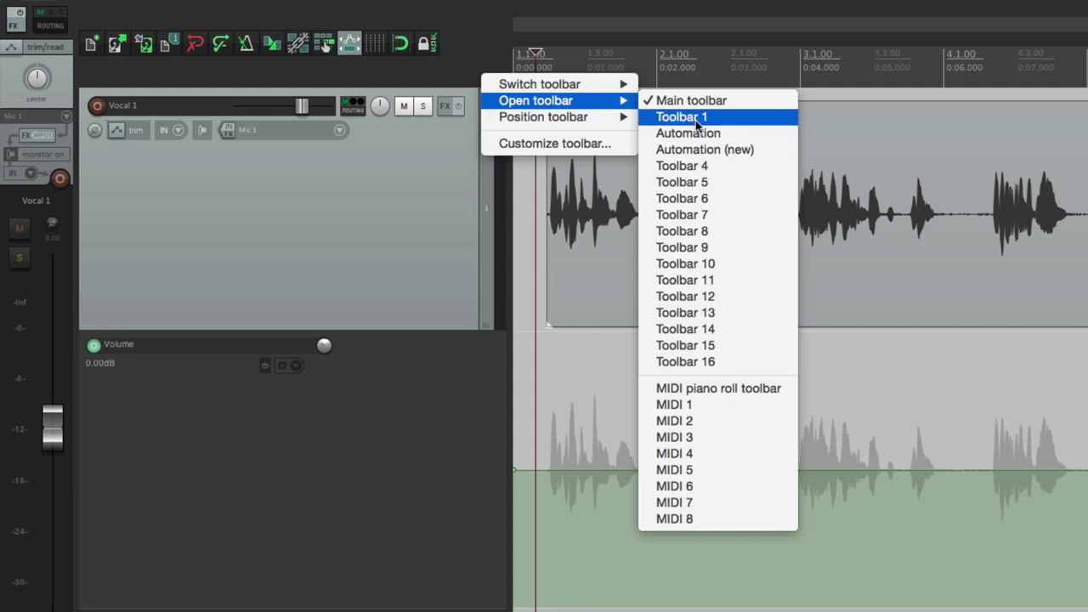
pyautogui.click(668, 133)
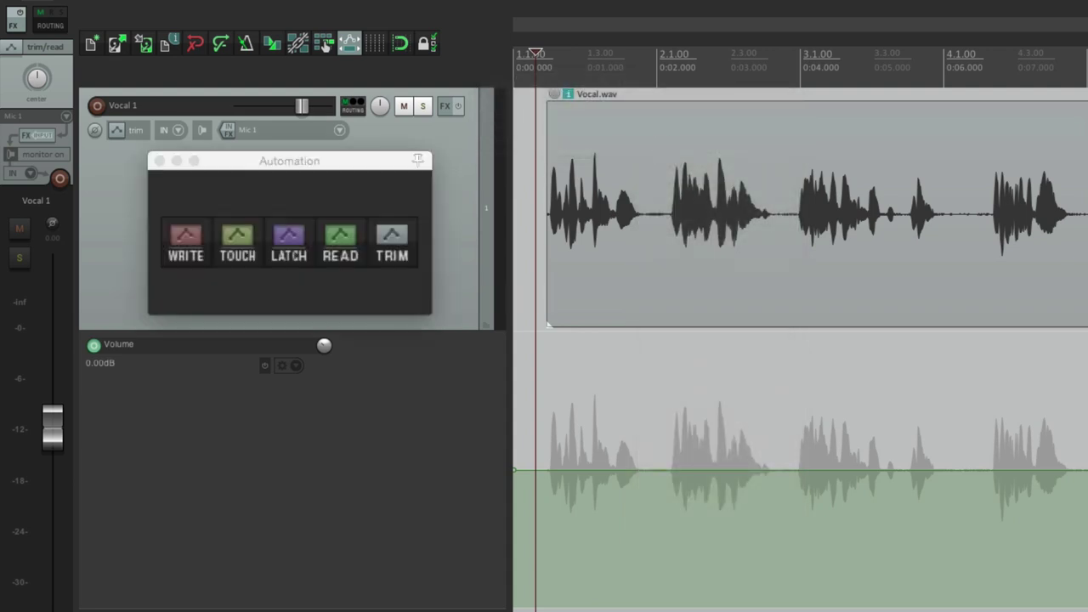
# Cycle the Vocal 1 track's automation mode through write, touch, latch and read, ending on trim/read.
pyautogui.click(188, 237)
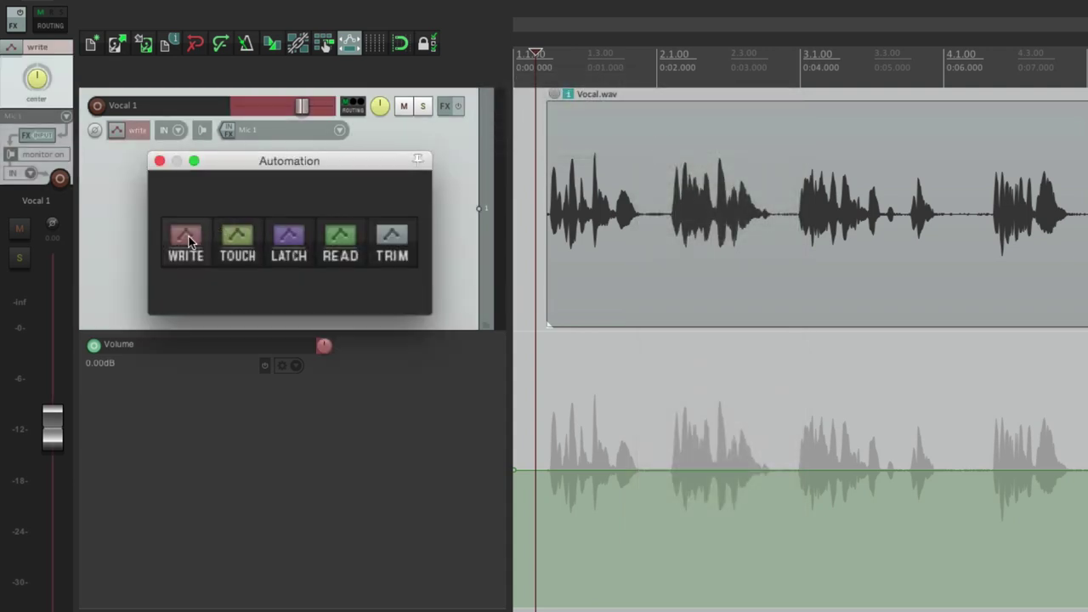
pyautogui.click(238, 241)
pyautogui.click(293, 235)
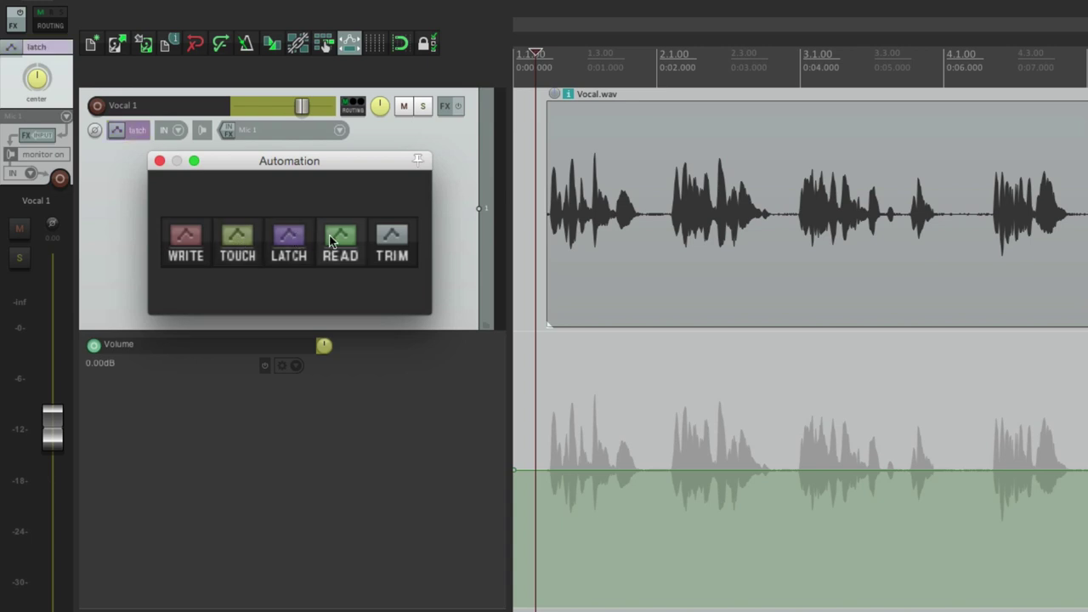
pyautogui.click(331, 241)
pyautogui.click(391, 239)
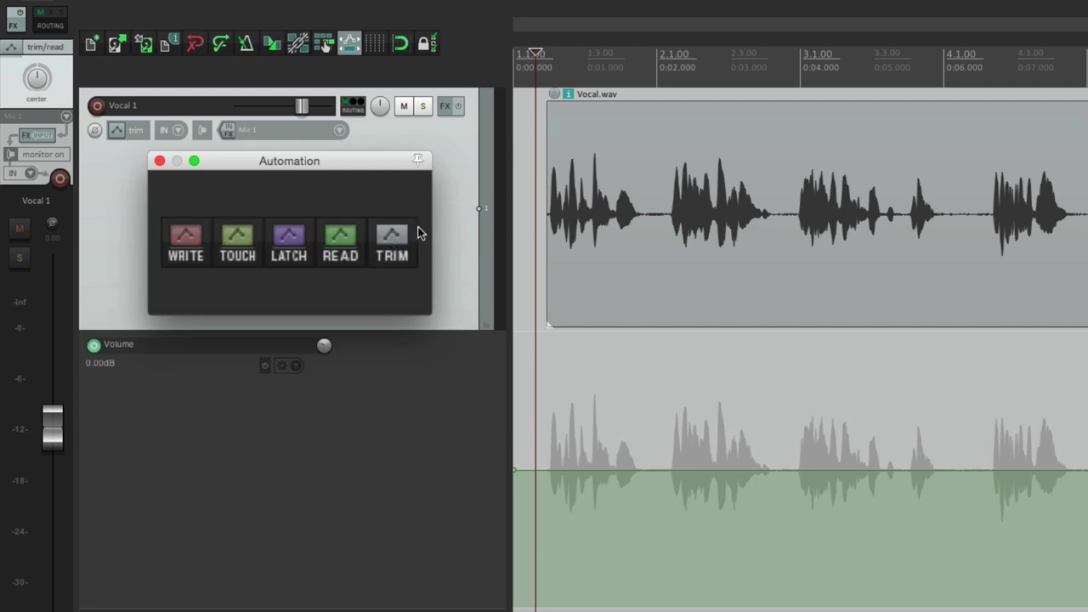
# Add all five "Write current values for actively-writing envelopes" actions to the Automation toolbar and save the customization.
pyautogui.rightClick(396, 302)
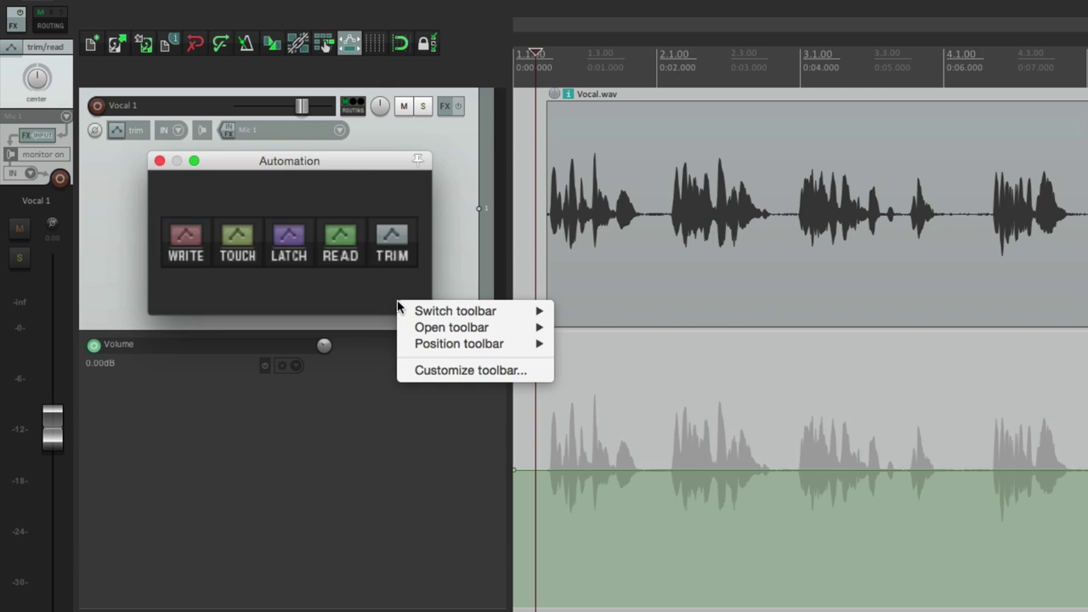
pyautogui.click(408, 370)
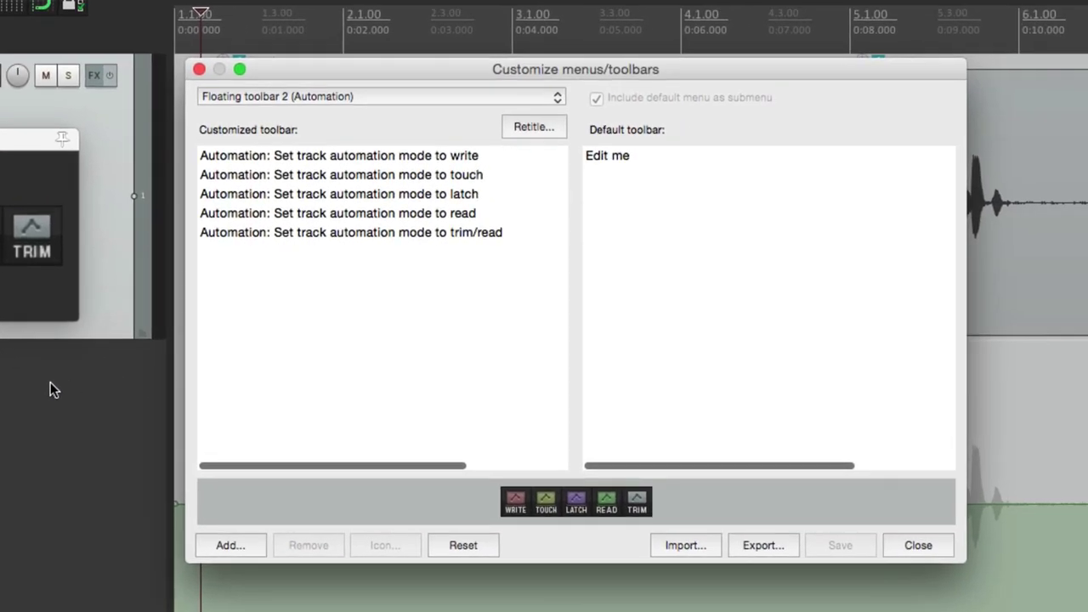
pyautogui.click(217, 548)
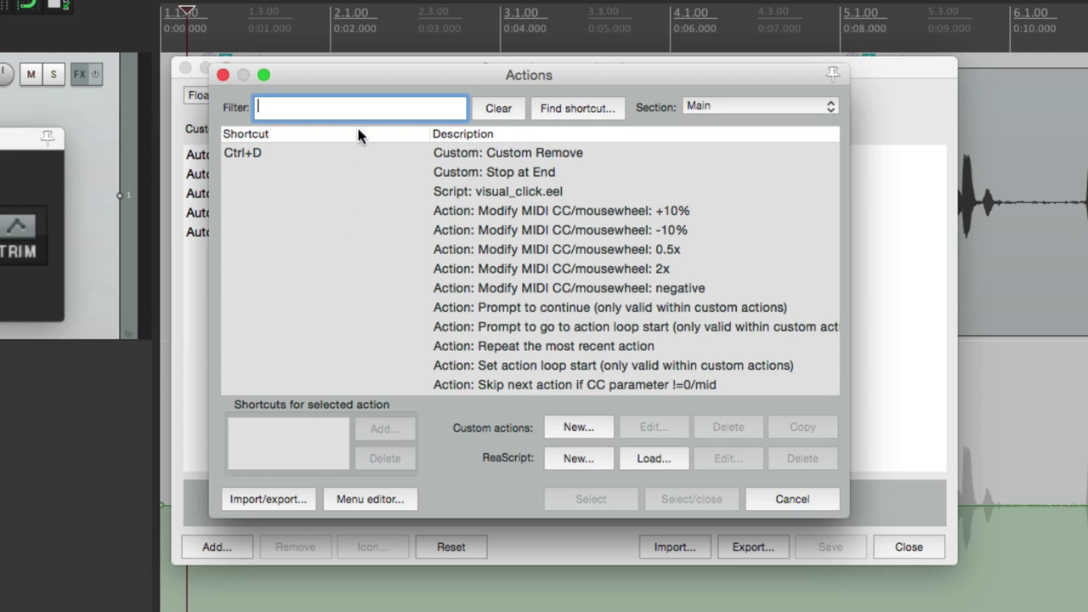
pyautogui.write('actively')
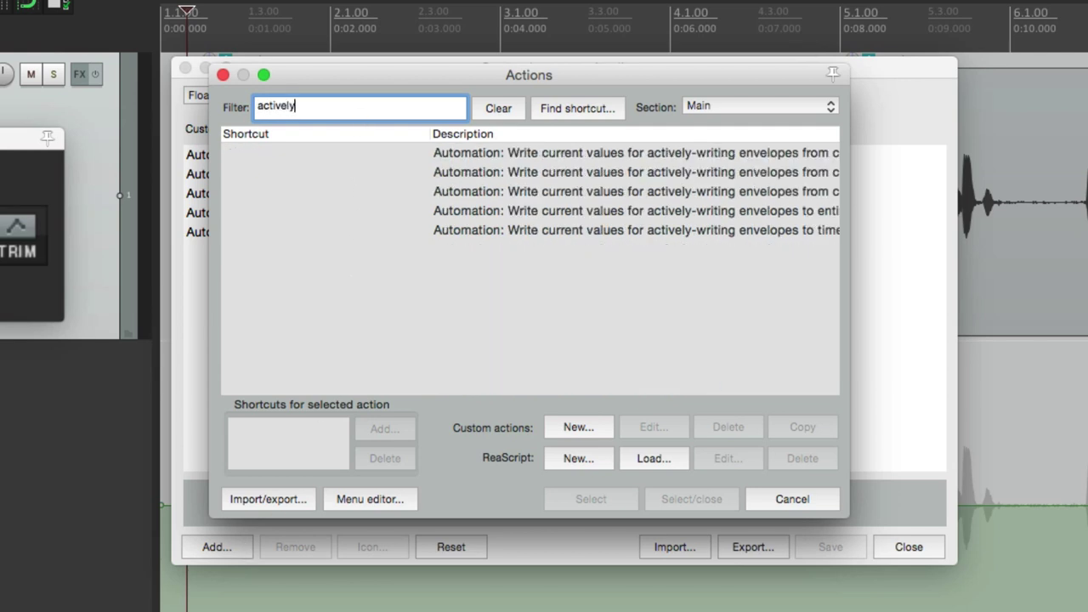
pyautogui.click(550, 152)
pyautogui.click(597, 493)
pyautogui.click(598, 493)
pyautogui.click(598, 493)
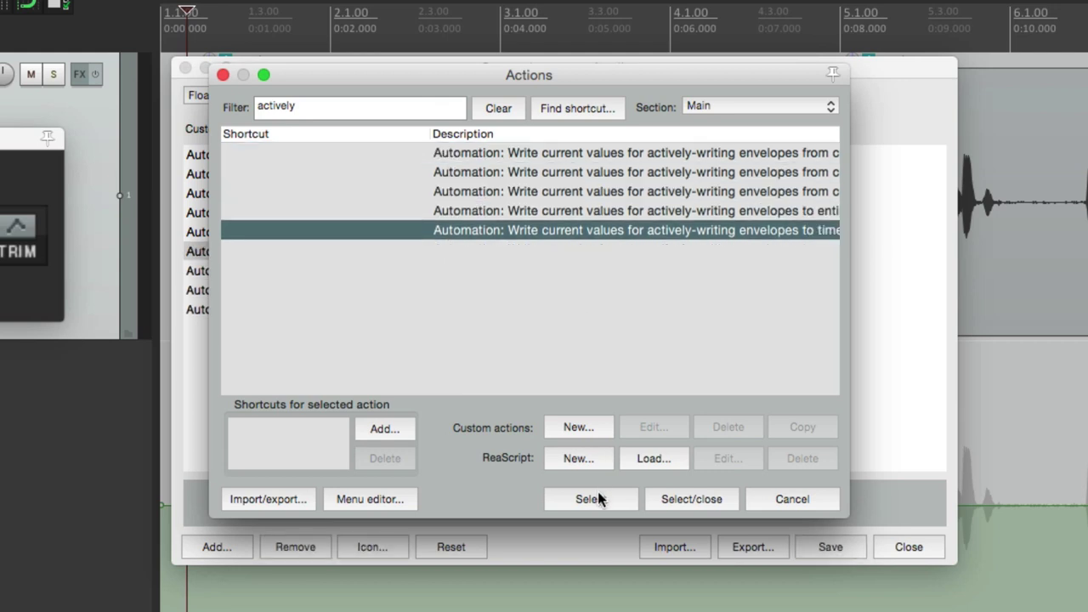
pyautogui.click(677, 501)
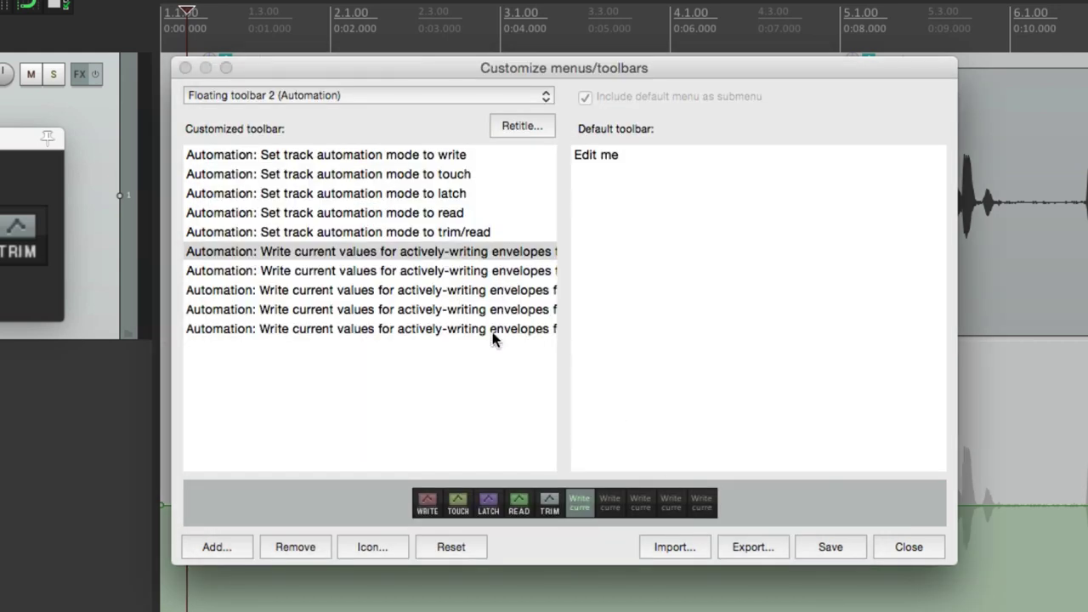
pyautogui.click(479, 378)
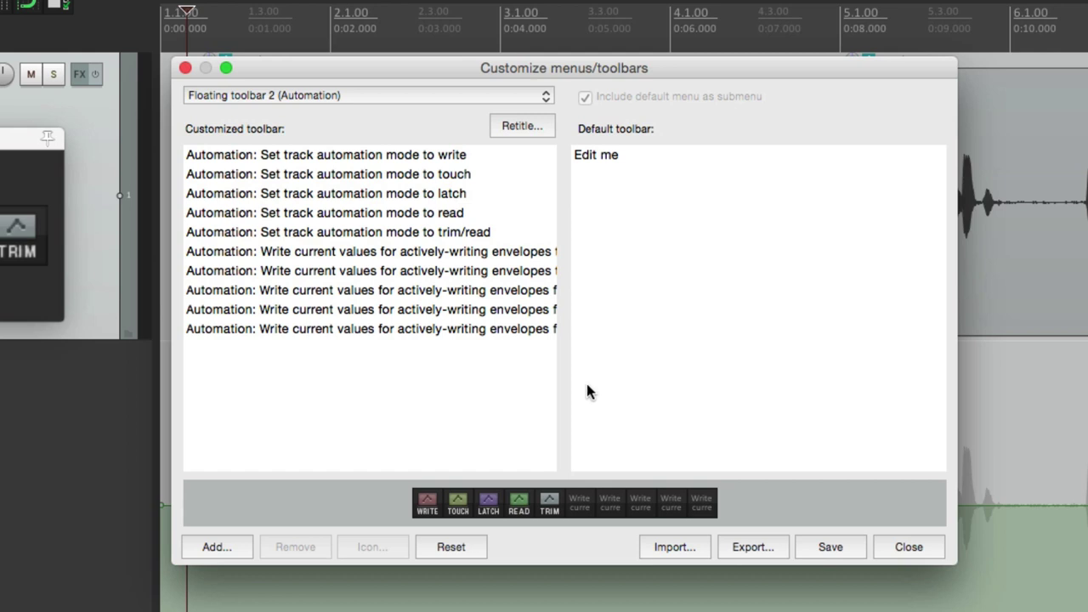
pyautogui.click(829, 548)
pyautogui.click(891, 546)
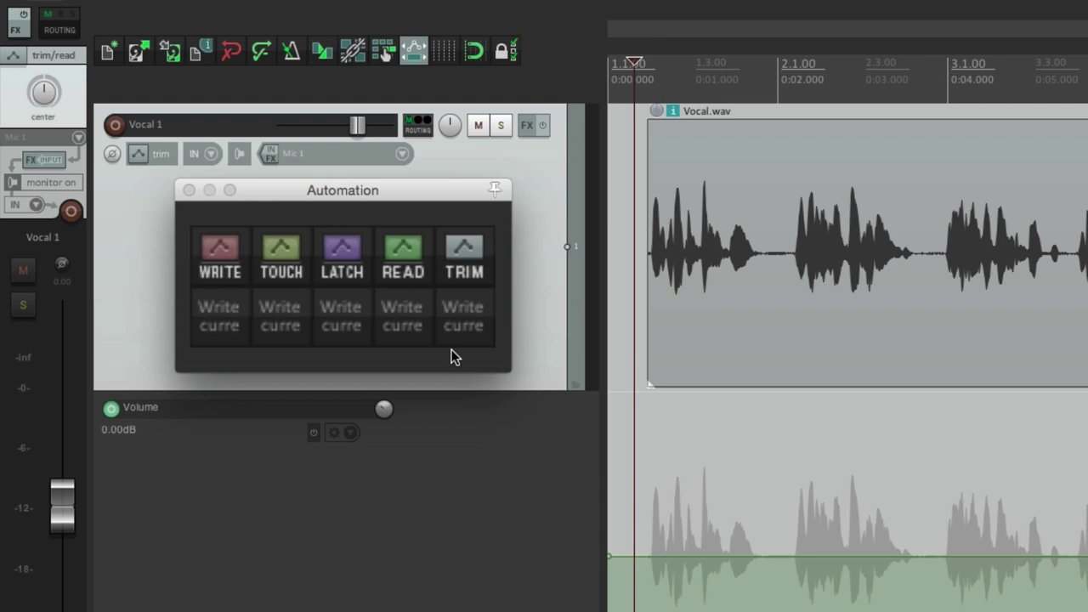
# Bring up the Automation (new) toolbar and set the Vocal 1 track to latch mode after trying write and touch.
pyautogui.click(484, 362)
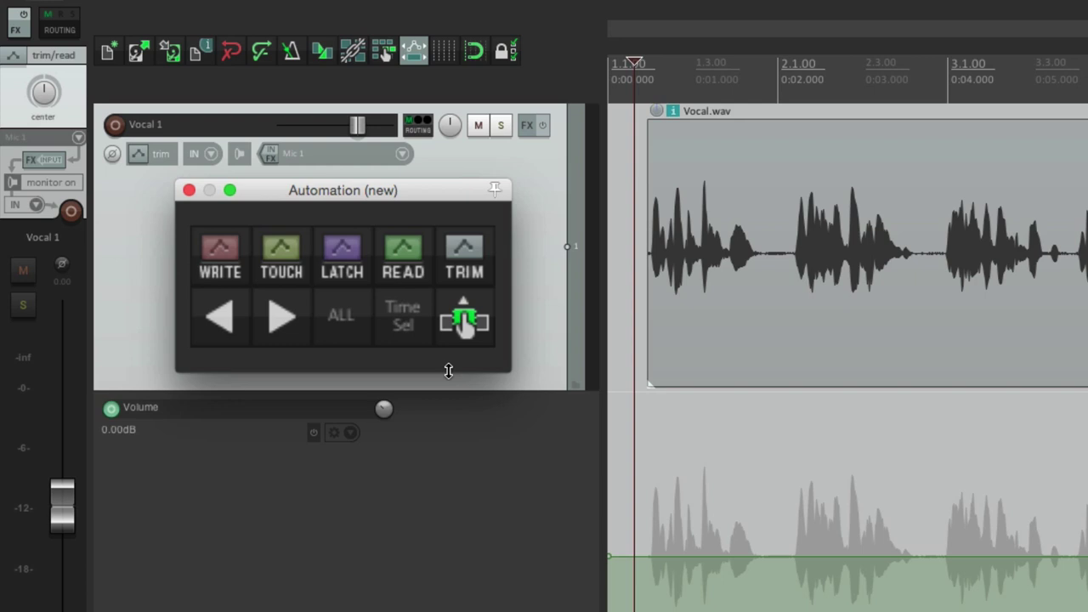
pyautogui.click(341, 255)
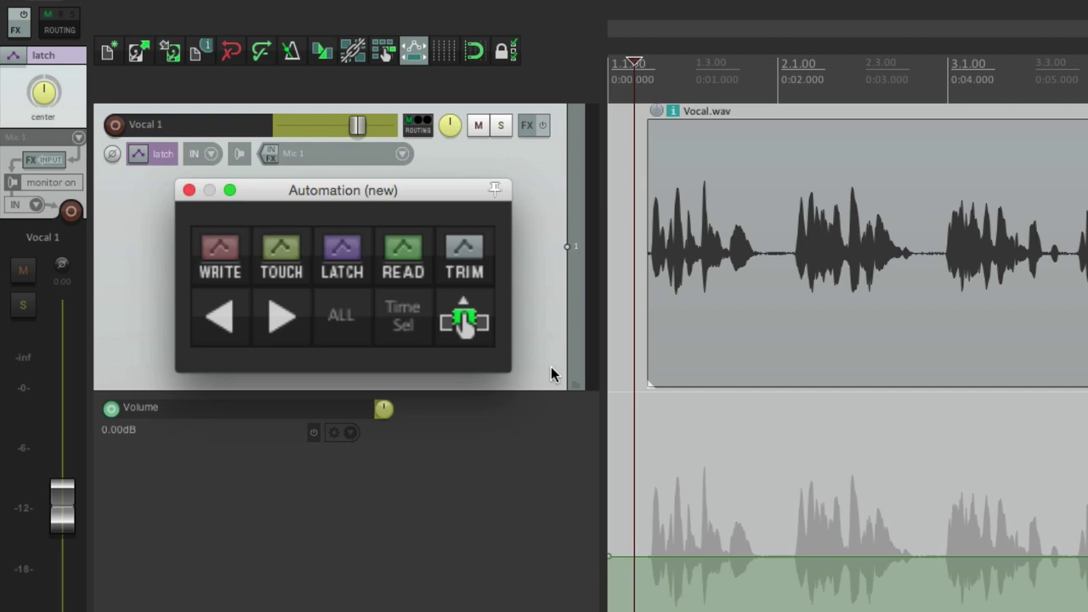
pyautogui.click(219, 255)
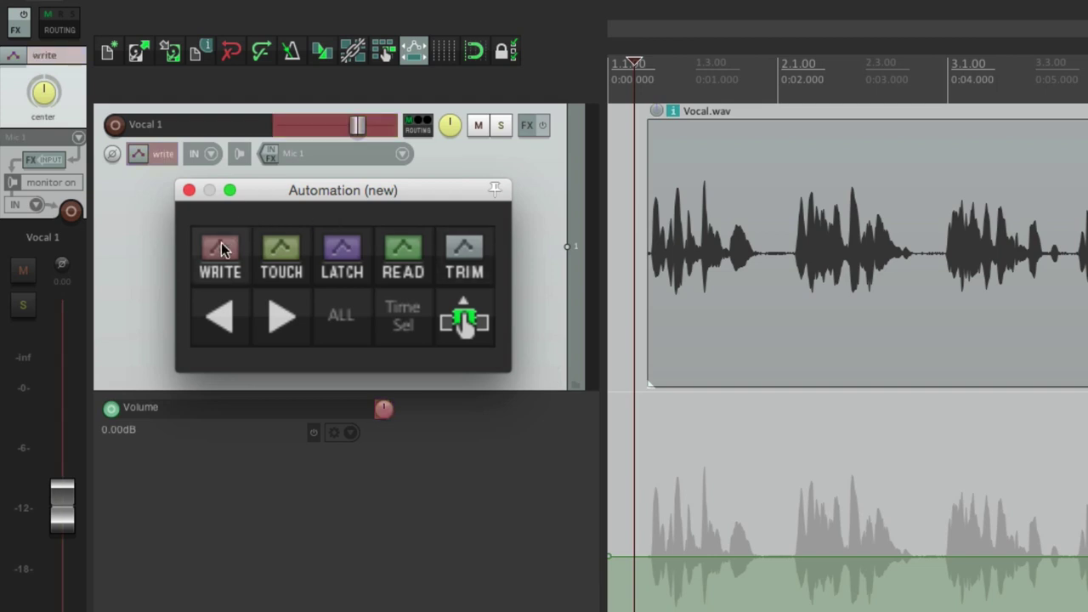
pyautogui.click(333, 253)
pyautogui.click(289, 250)
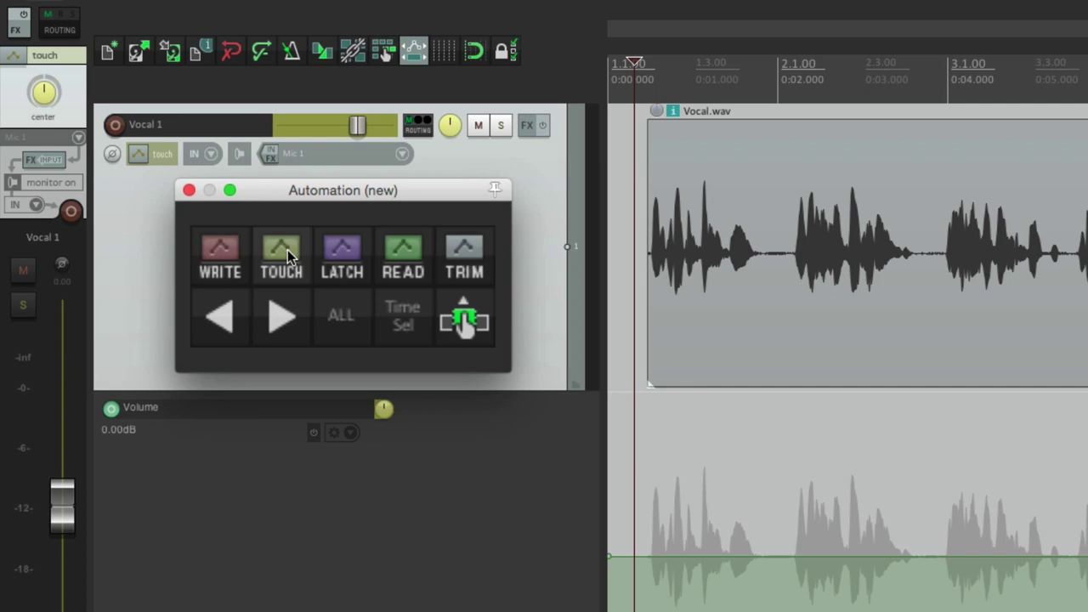
pyautogui.click(327, 250)
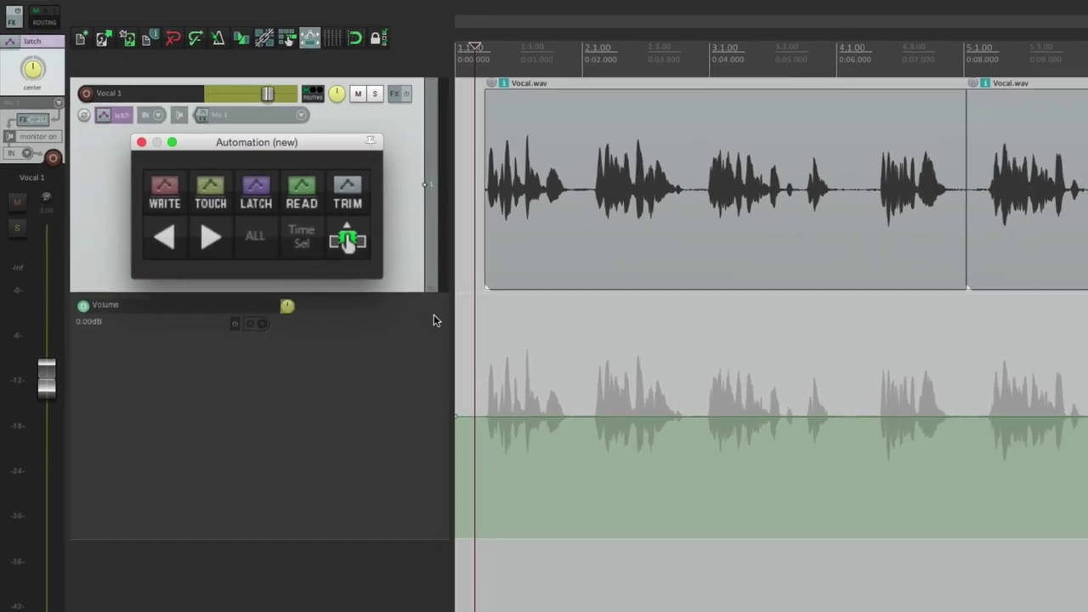
# Play from near the project start, latch the Vocal 1 volume down to about -6.15 dB, and write it to the entire envelope.
pyautogui.click(529, 429)
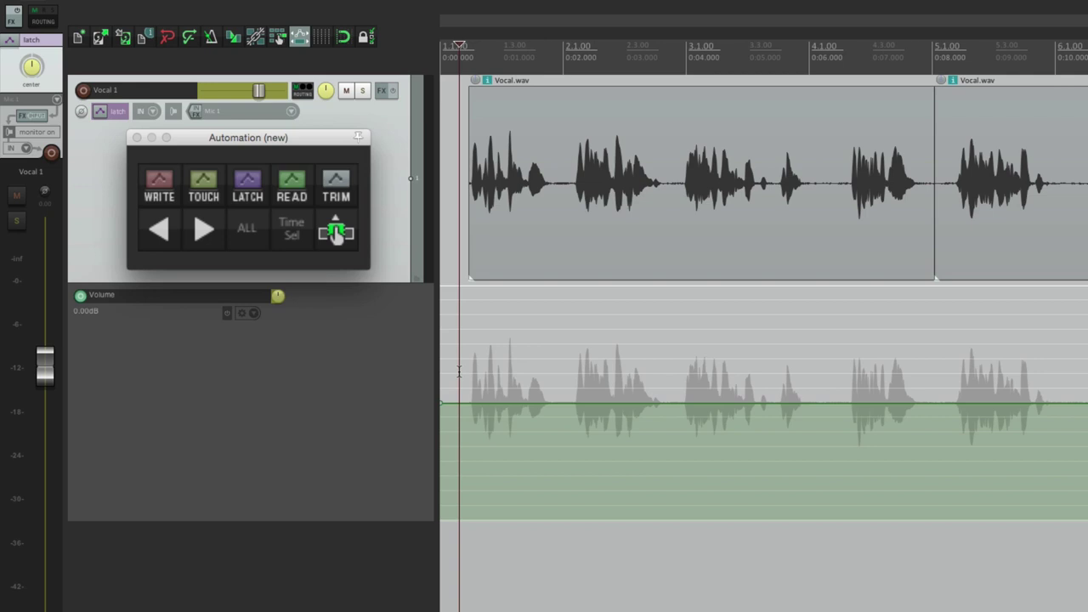
pyautogui.press('space')
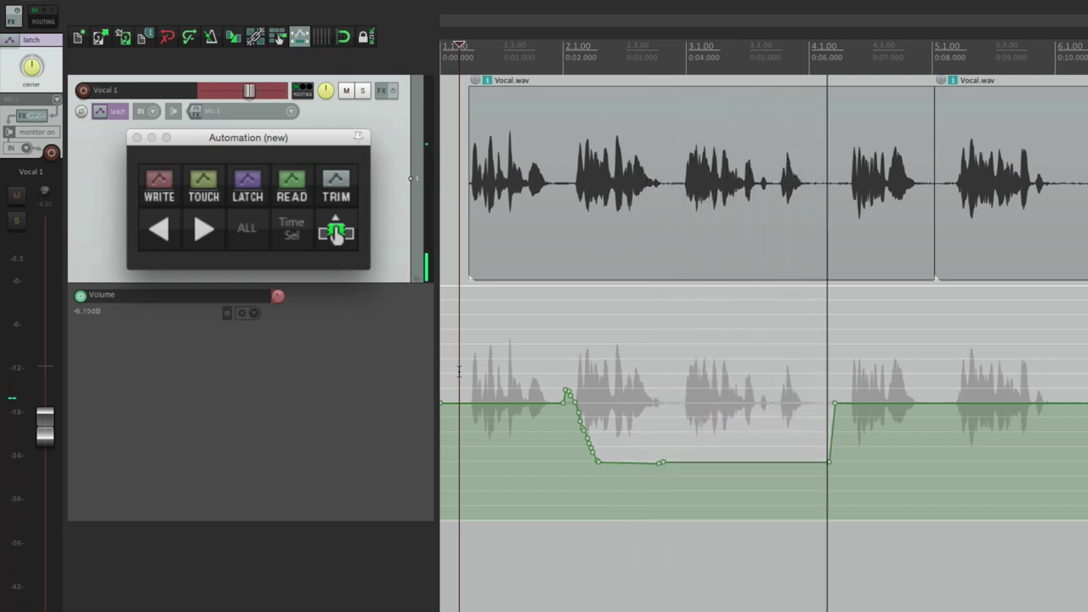
pyautogui.click(246, 227)
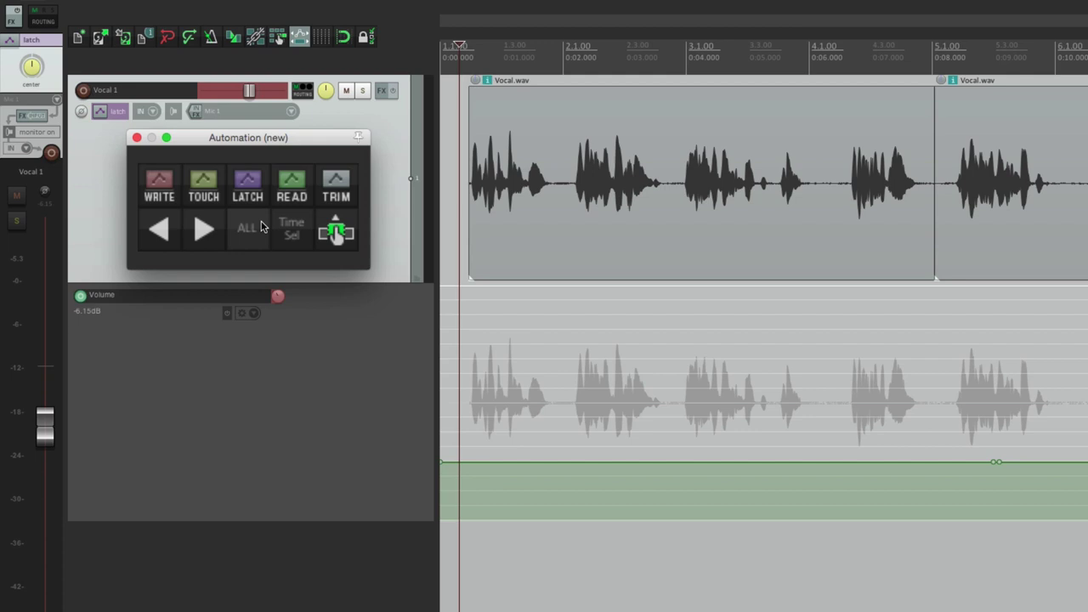
# Play from just before measure 2, latch the volume up to about -2.12 dB, write it to the entire envelope and stop playback.
pyautogui.click(562, 401)
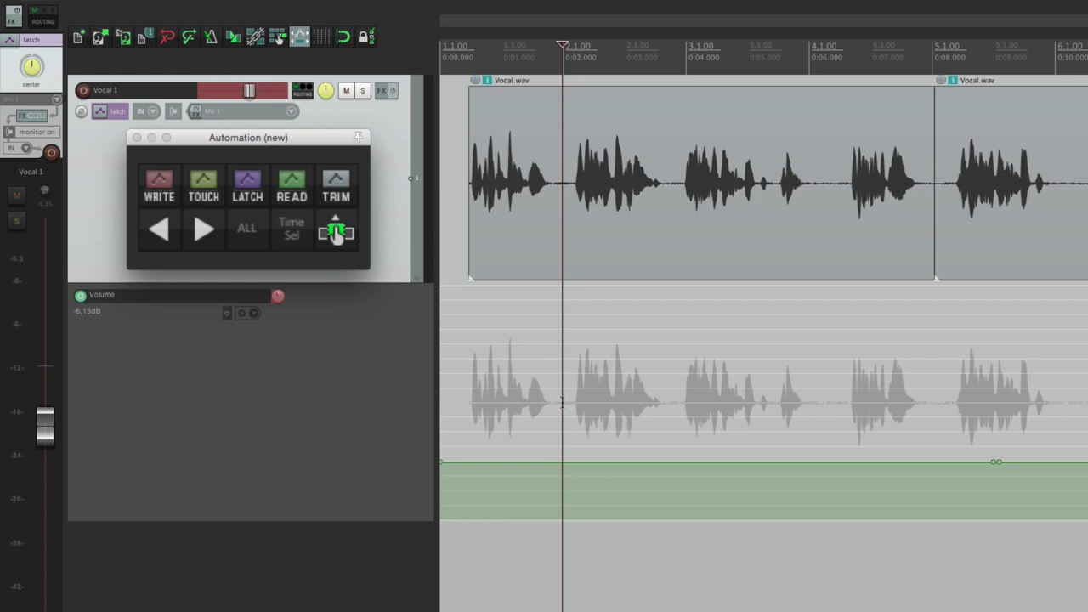
pyautogui.press('space')
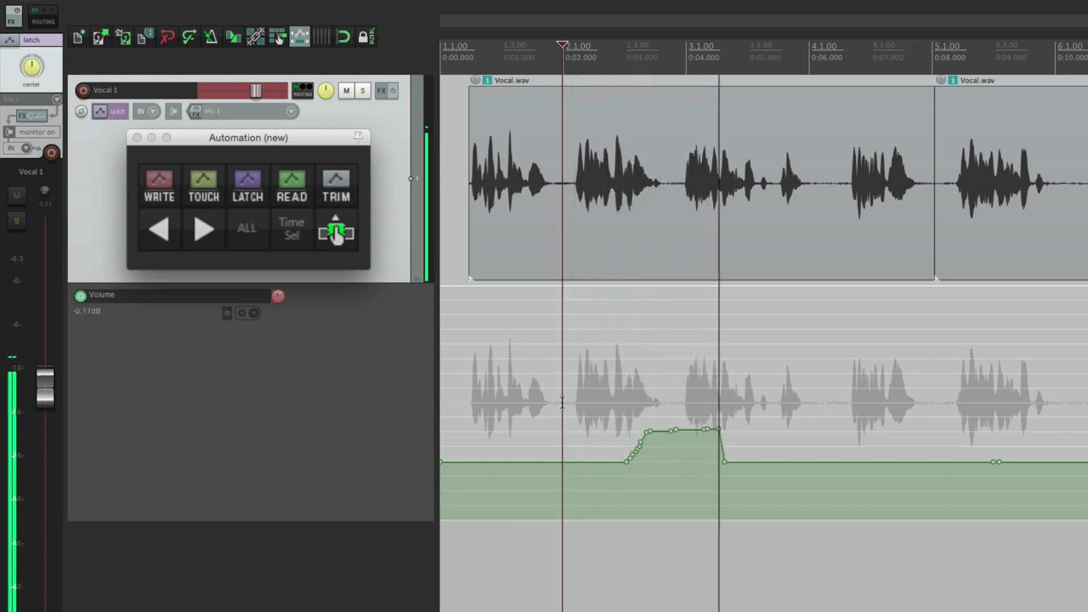
pyautogui.click(249, 241)
pyautogui.press('space')
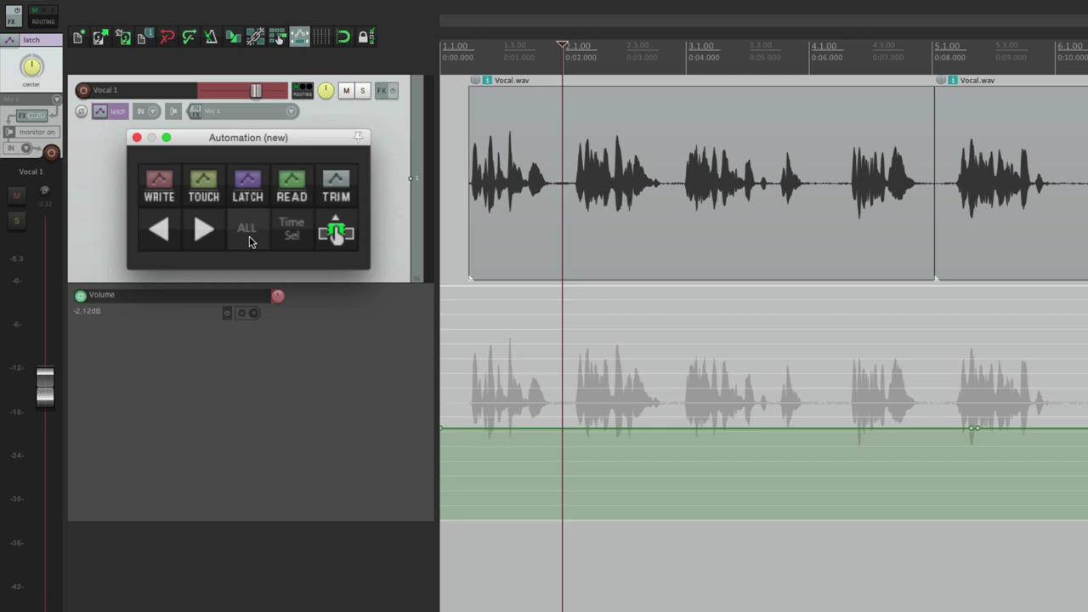
# Play again, latch the volume down to about -6.72 dB, pause playback and write that value to the entire envelope.
pyautogui.press('space')
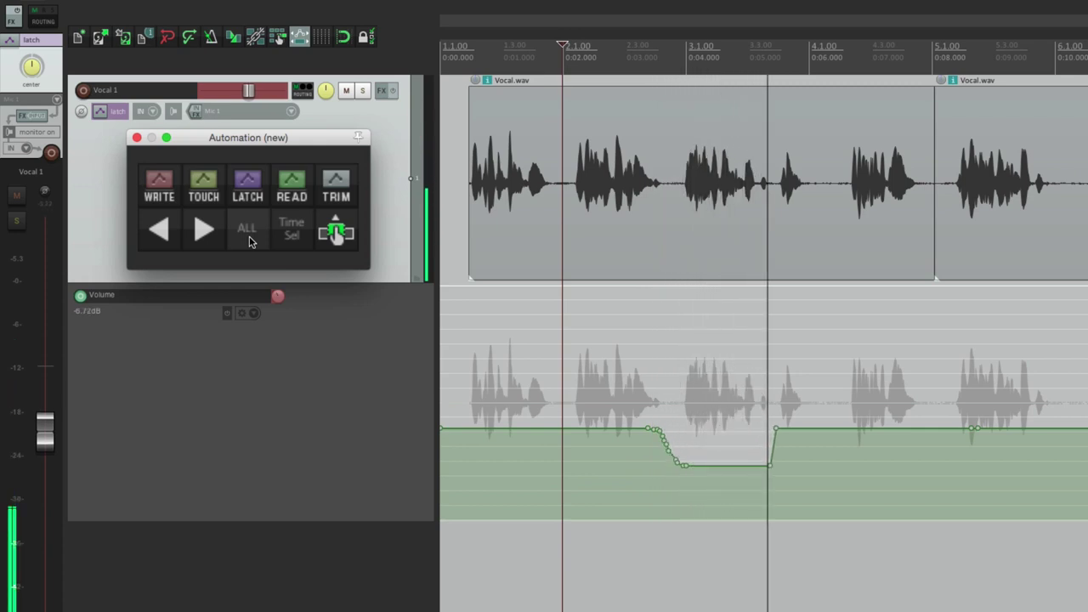
pyautogui.press('super+space')
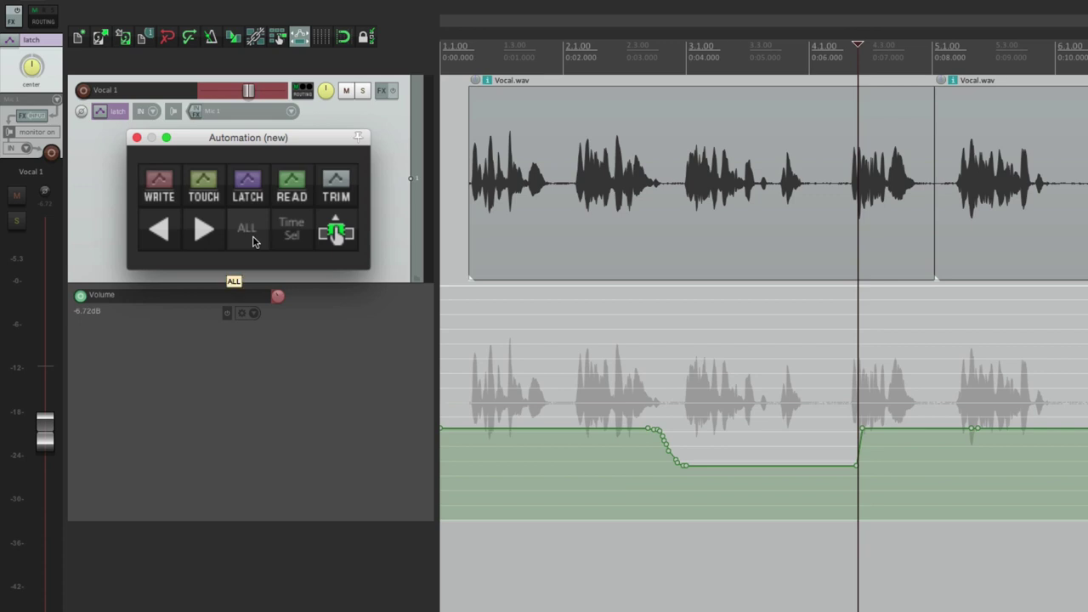
pyautogui.click(252, 241)
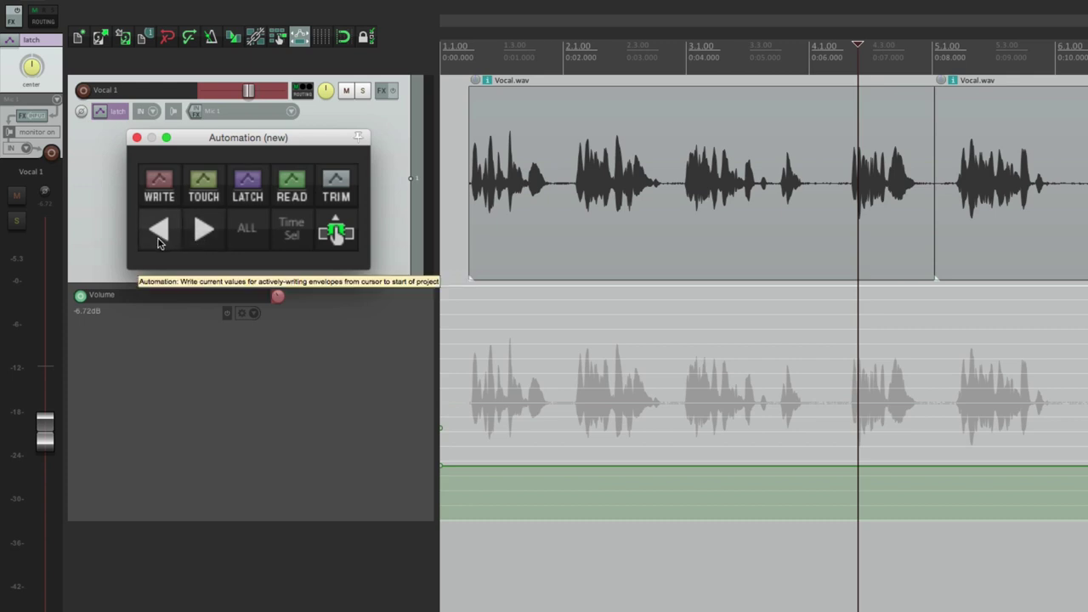
# Play from just before measure 2, latch the volume up to about -1.65 dB, stop after measure 6 and write it from cursor to project start.
pyautogui.click(561, 398)
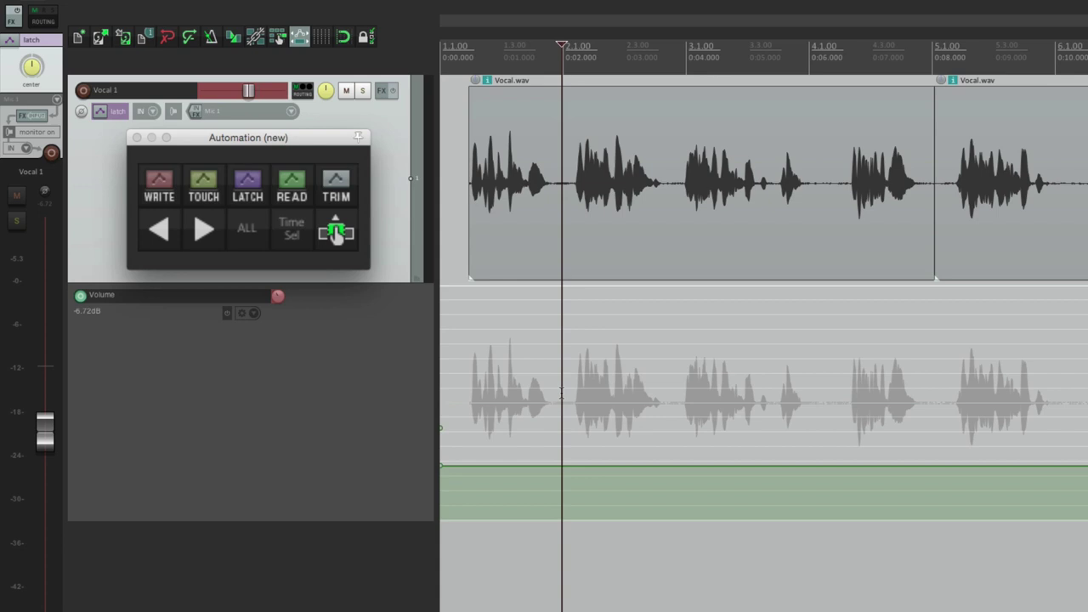
pyautogui.press('space')
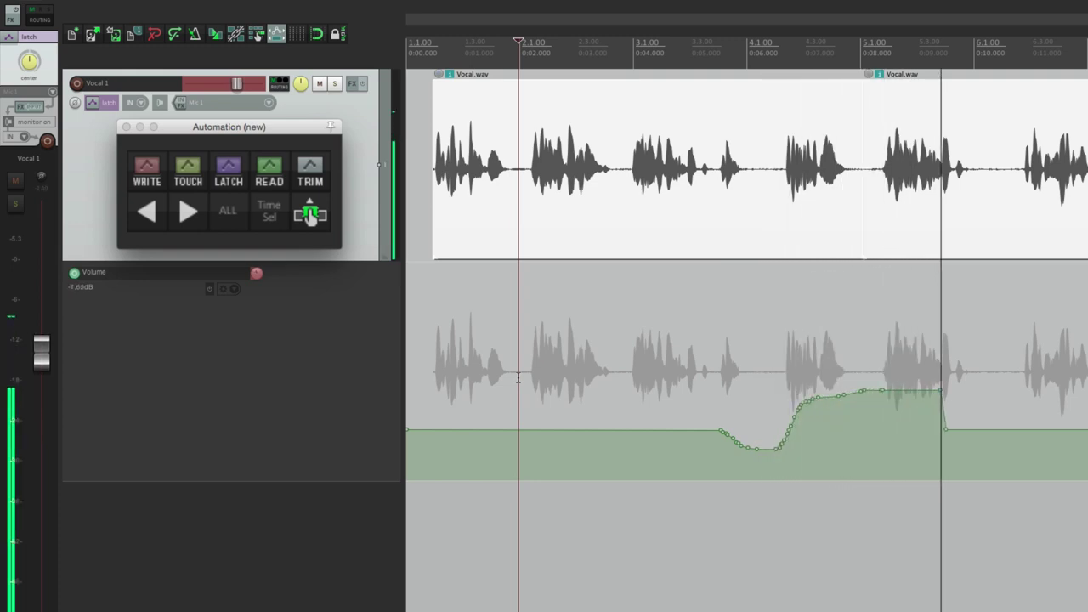
pyautogui.press('space')
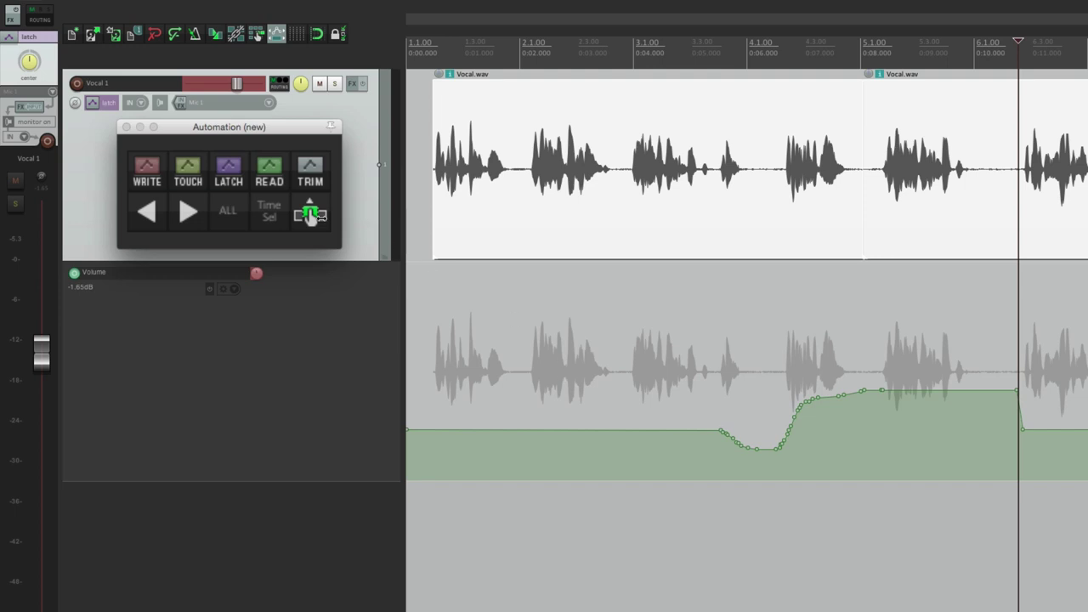
pyautogui.click(158, 220)
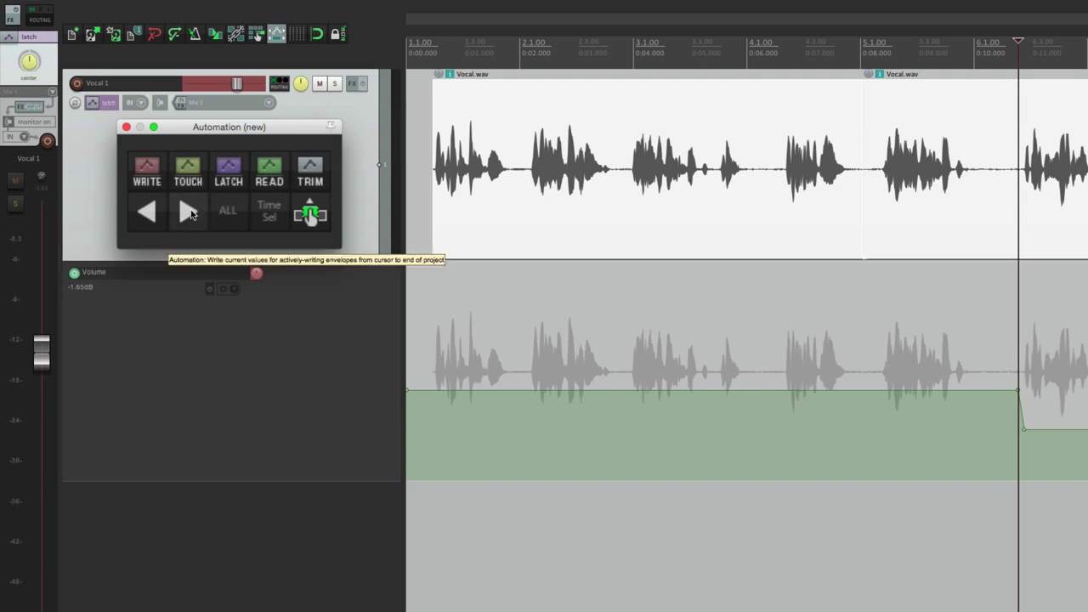
# Play from measure 2, latch the volume down to about -5.99 dB, write it from cursor to project end, and undo the changes.
pyautogui.click(523, 389)
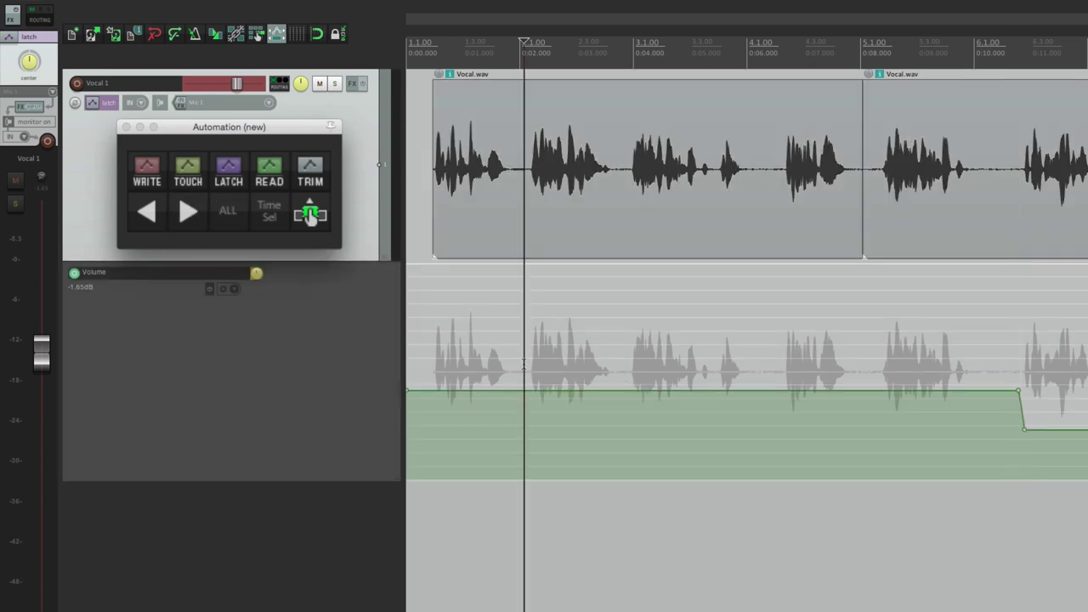
pyautogui.press('space')
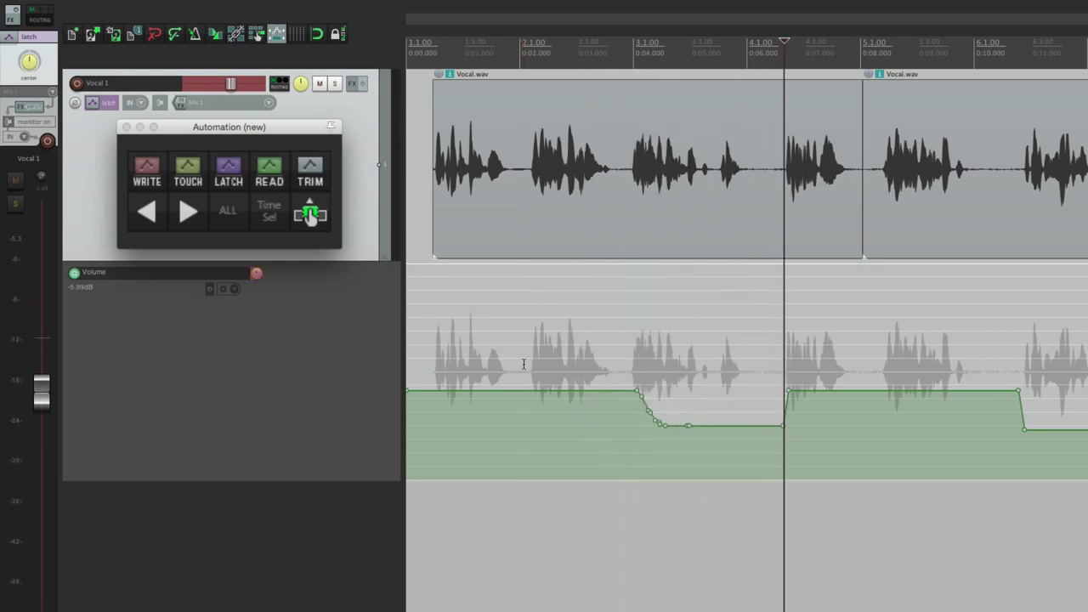
pyautogui.click(189, 219)
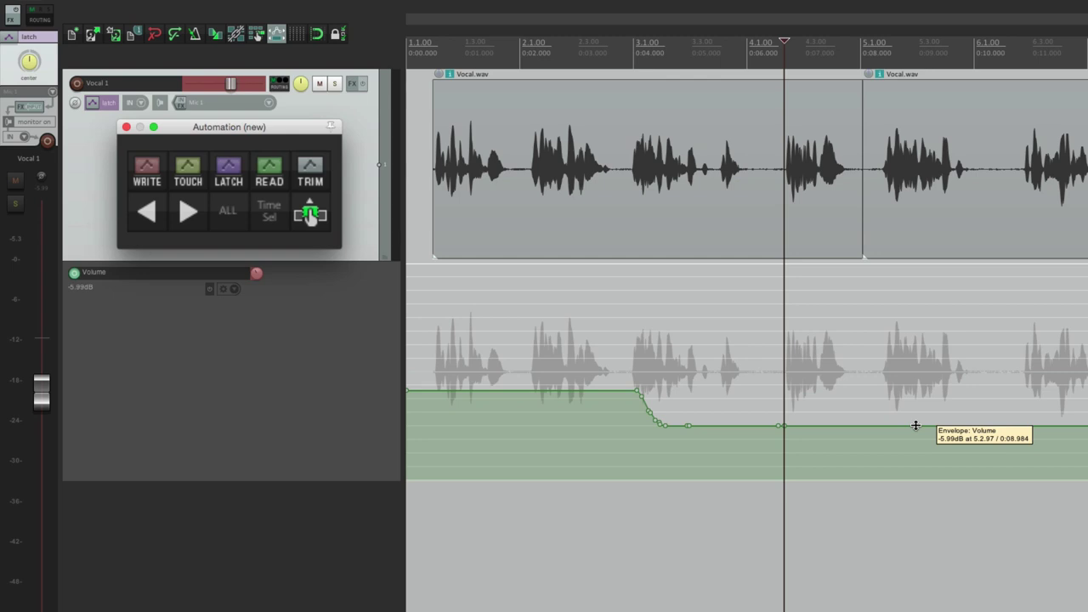
pyautogui.hotkey('ctrl', 'z')
pyautogui.hotkey('ctrl', 'z')
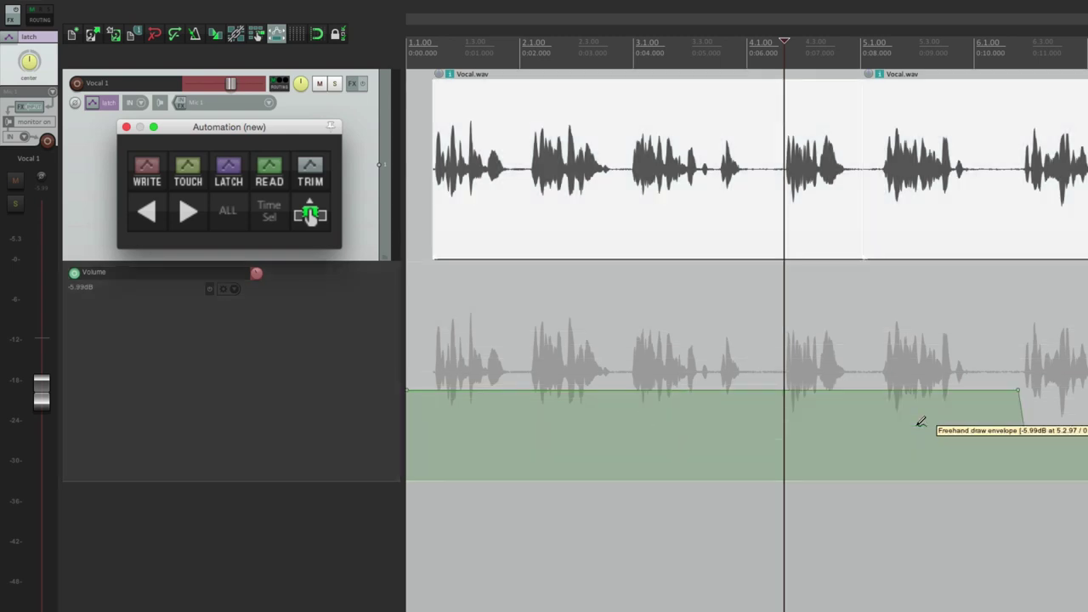
# Play from just before measure 2, latch the volume down to about -7.03 dB, write it to the project end and stop playback.
pyautogui.click(516, 383)
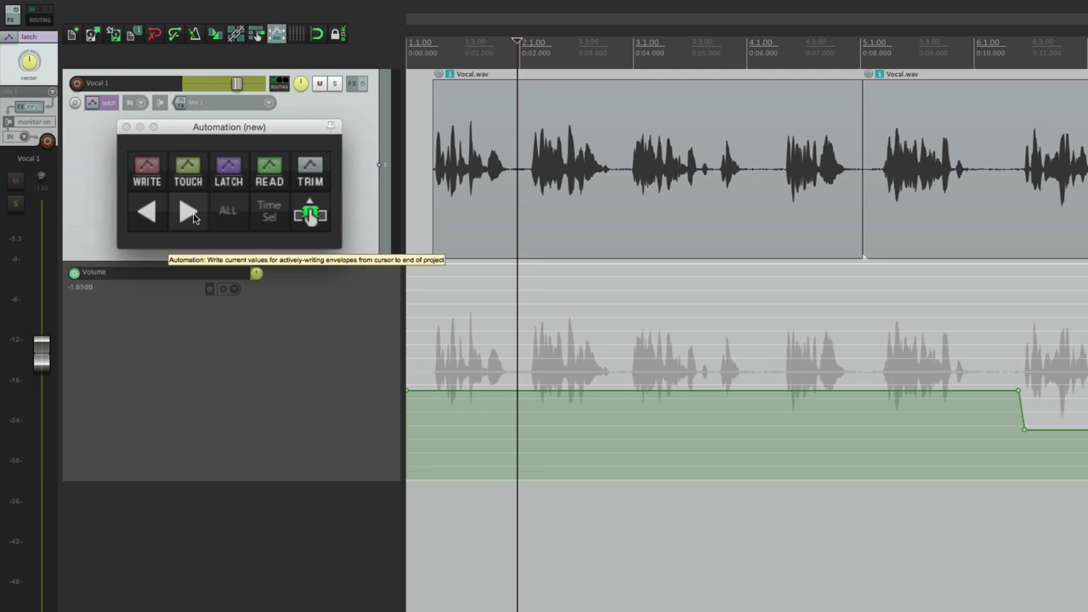
pyautogui.press('space')
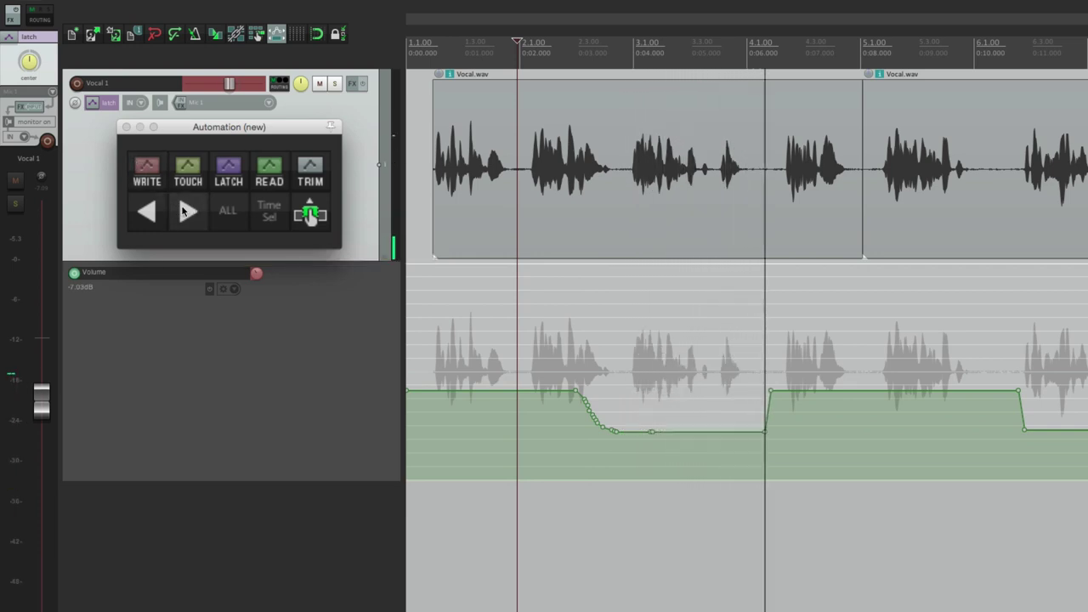
pyautogui.click(187, 213)
pyautogui.press('space')
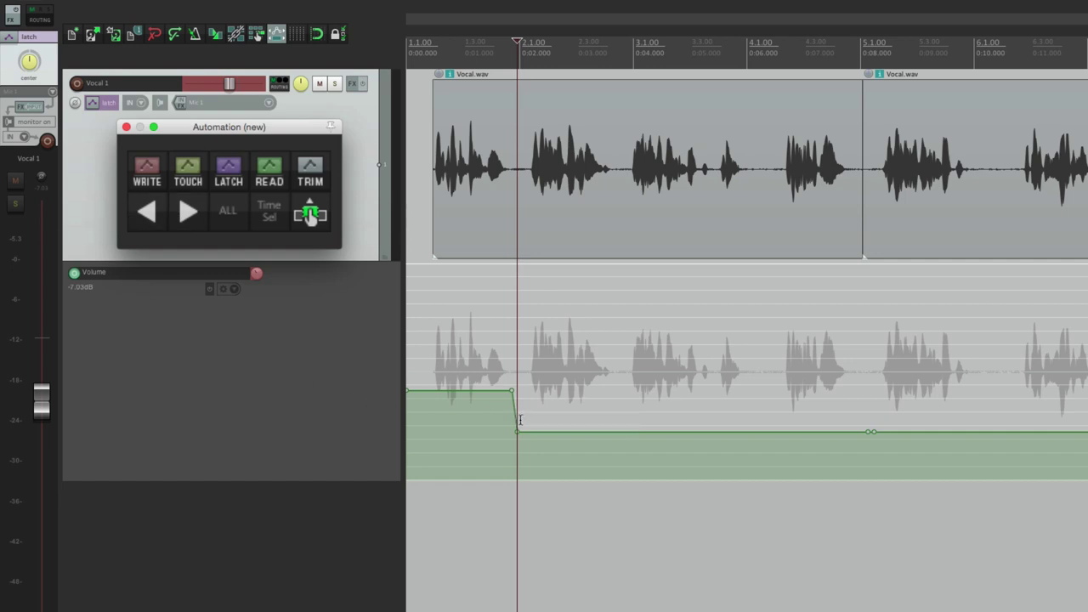
# Play from just before measure 3, latch the volume up to about -0.75 dB, write it to the project end and stop playback.
pyautogui.click(622, 372)
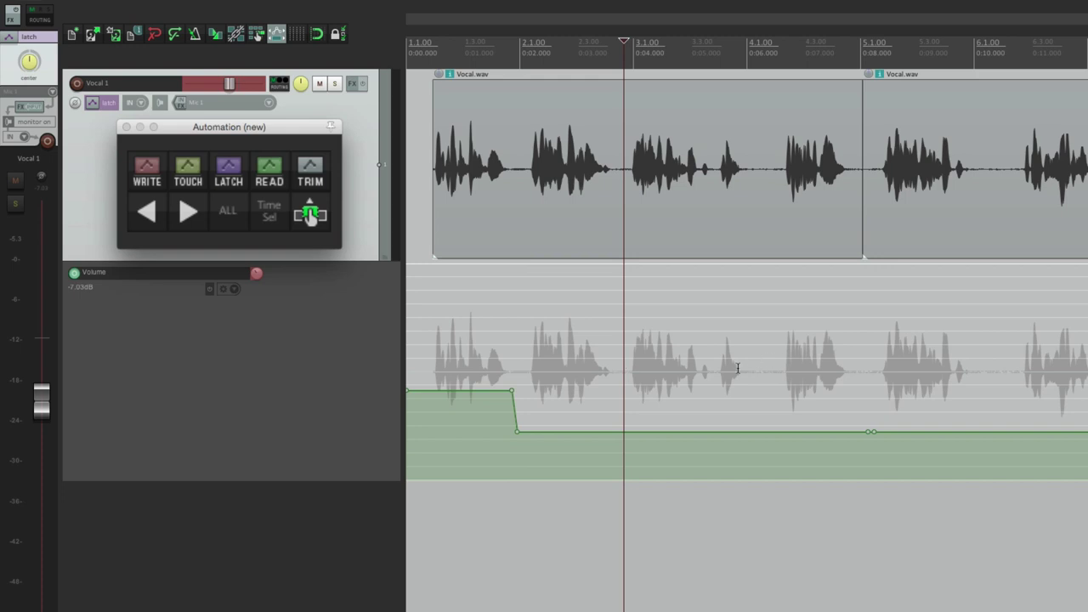
pyautogui.click(625, 374)
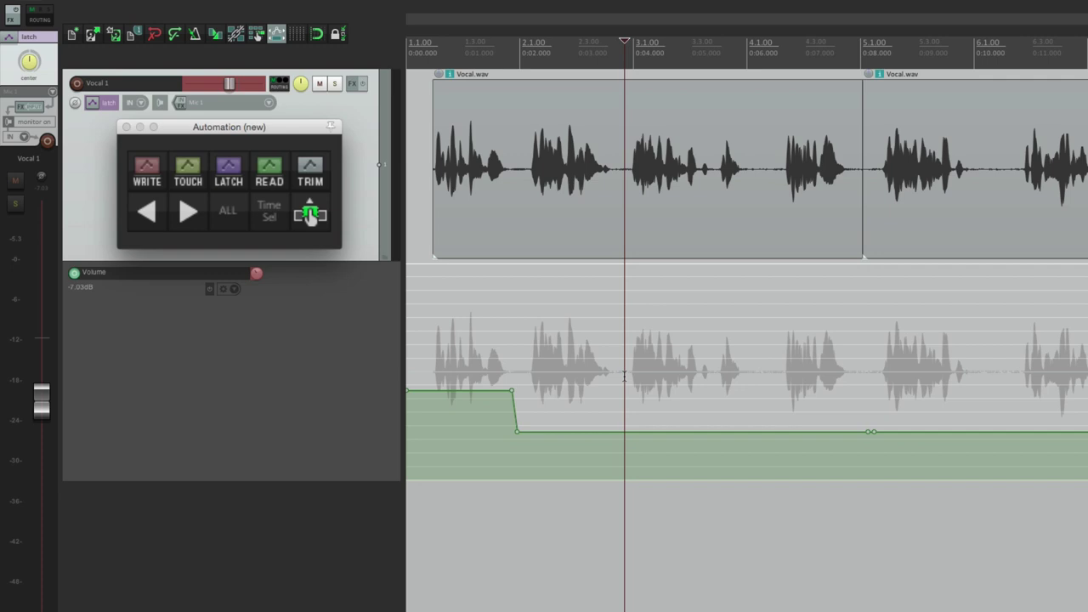
pyautogui.press('space')
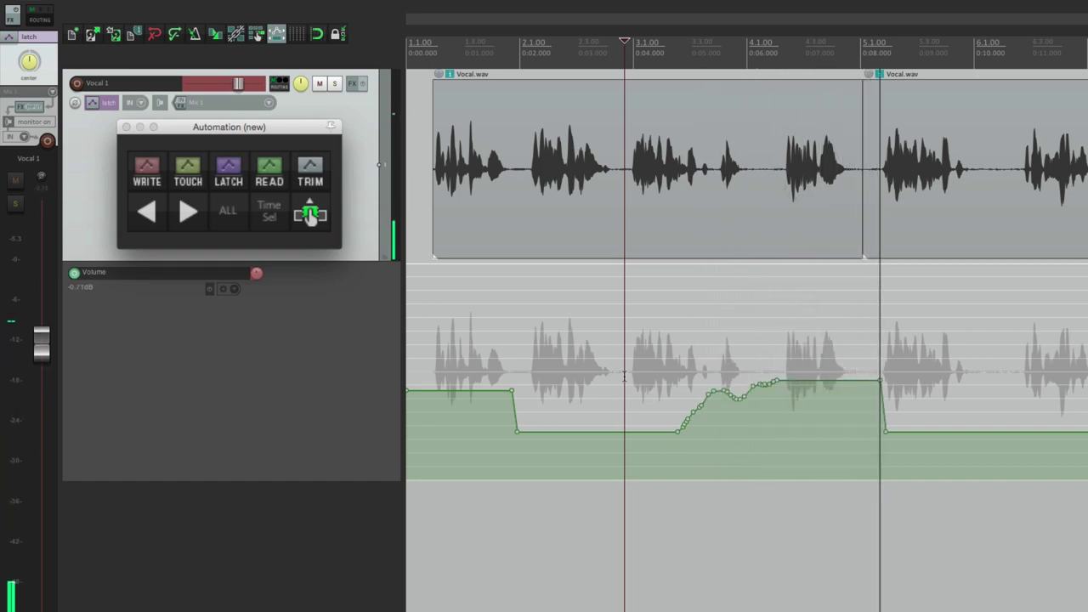
pyautogui.click(187, 218)
pyautogui.press('space')
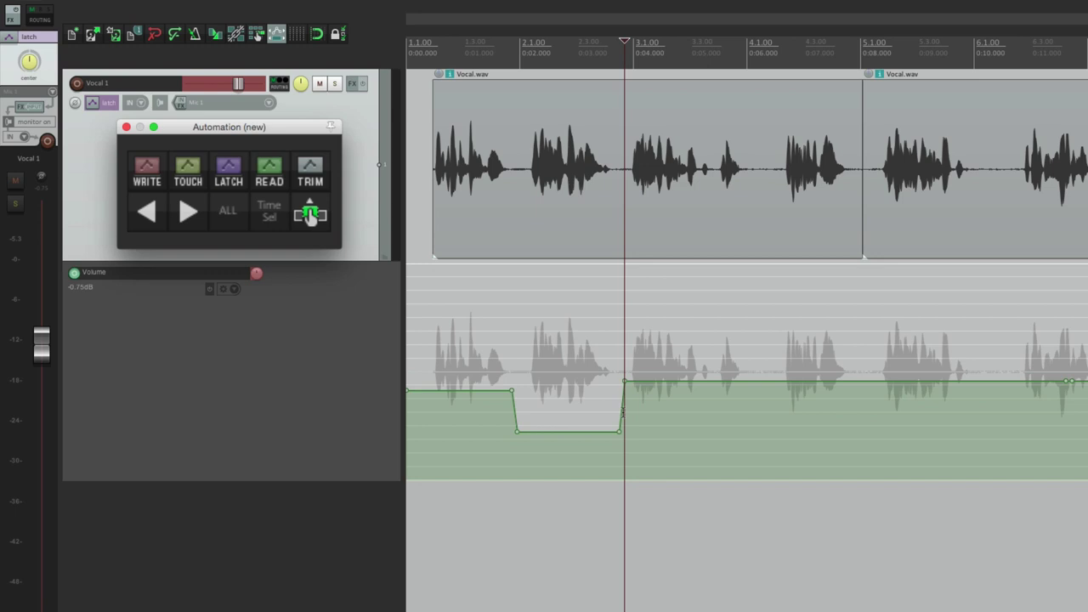
# Play from just after measure 4, latch the volume down to about -6.10 dB and write it to the project end.
pyautogui.click(773, 412)
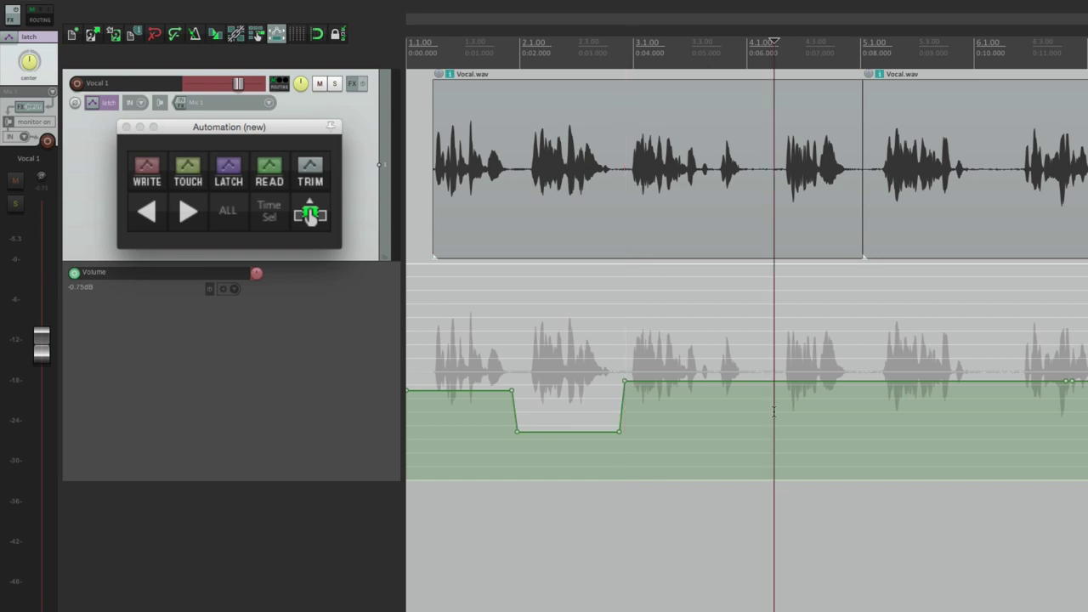
pyautogui.press('space')
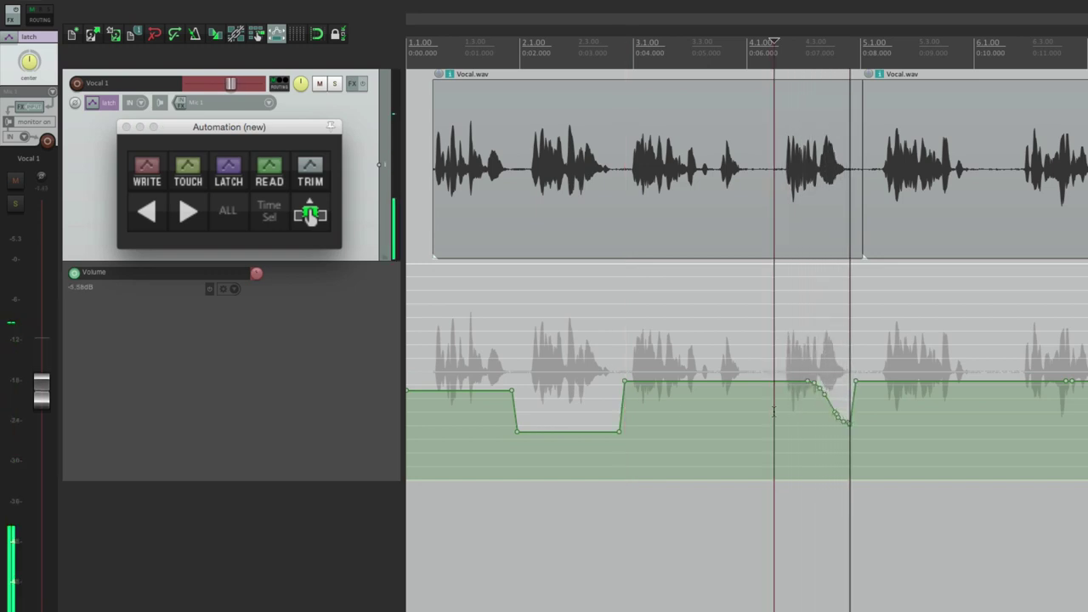
pyautogui.click(199, 220)
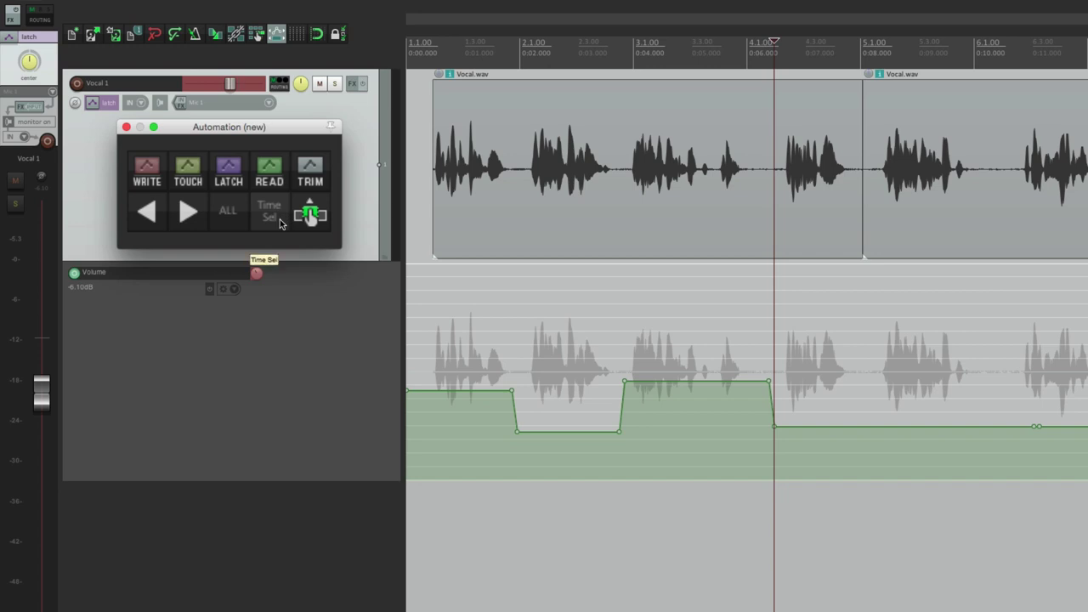
# Clear all points from the Vocal 1 volume envelope without removing the envelope itself.
pyautogui.rightClick(236, 287)
pyautogui.click(251, 328)
pyautogui.click(693, 242)
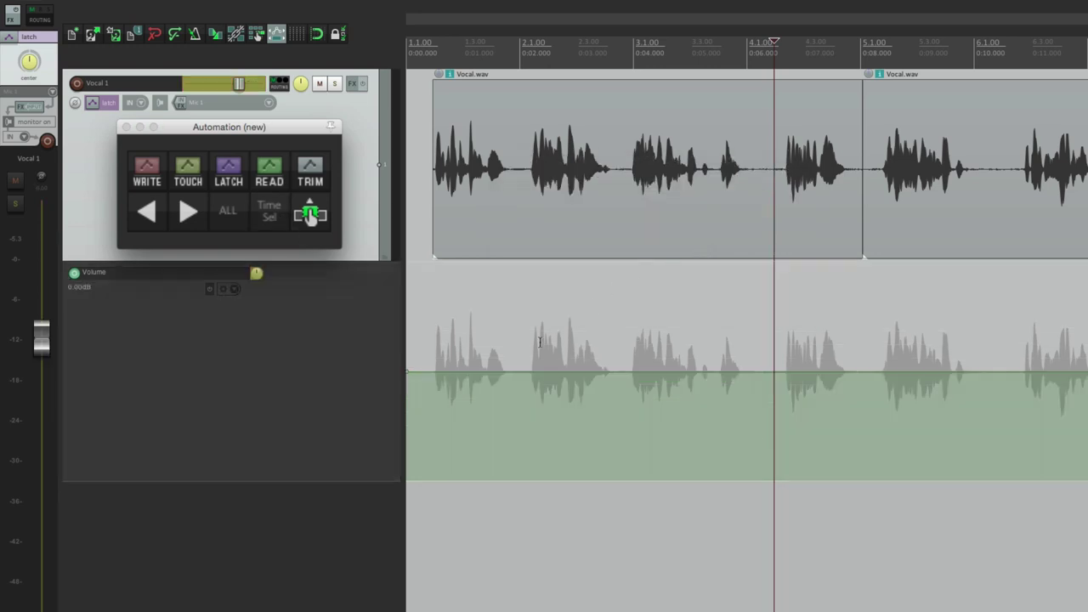
# Make a time selection from about measure 2 to 6.2 and place the edit cursor at the start of the first vocal clip.
pyautogui.click(427, 397)
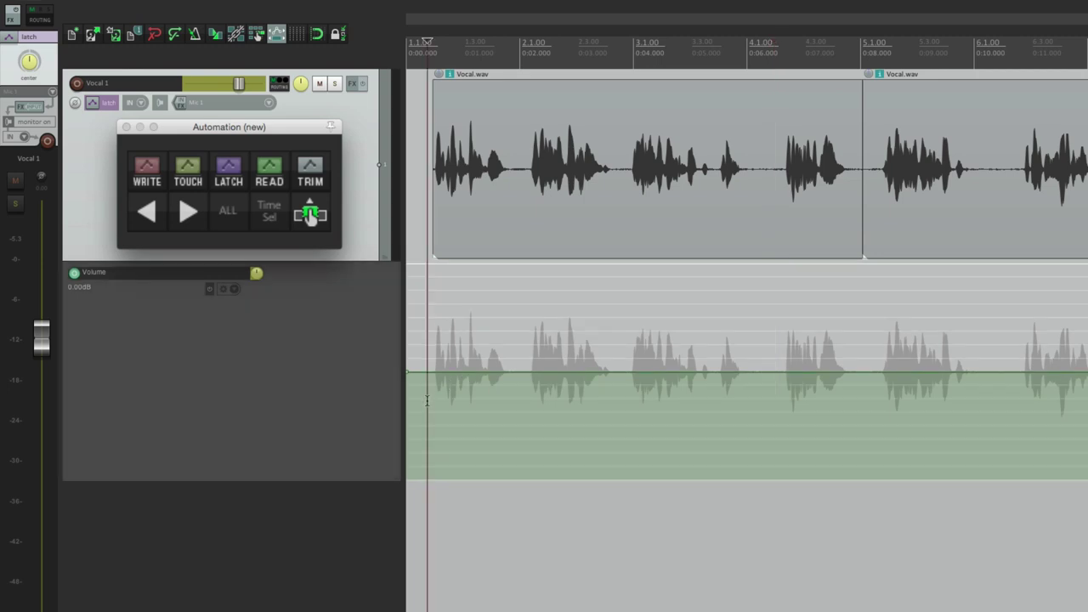
pyautogui.moveTo(522, 344); pyautogui.dragTo(1016, 350)
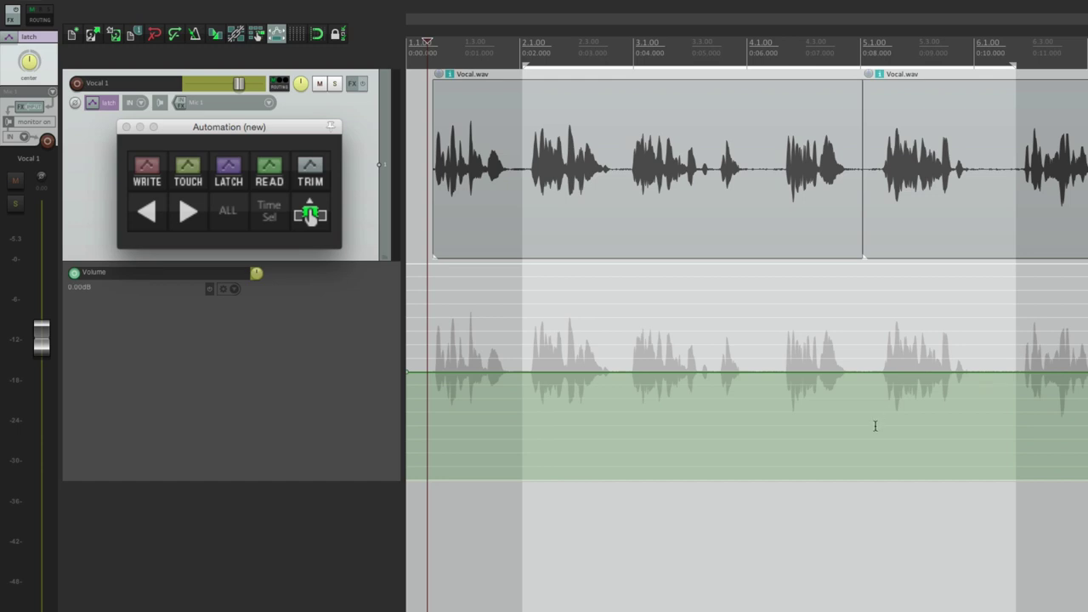
pyautogui.click(468, 421)
pyautogui.click(420, 398)
pyautogui.click(751, 408)
pyautogui.click(437, 401)
# Start playback, latch the volume down to about -4.17 dB, write it to the time selection and stop playback.
pyautogui.press('space')
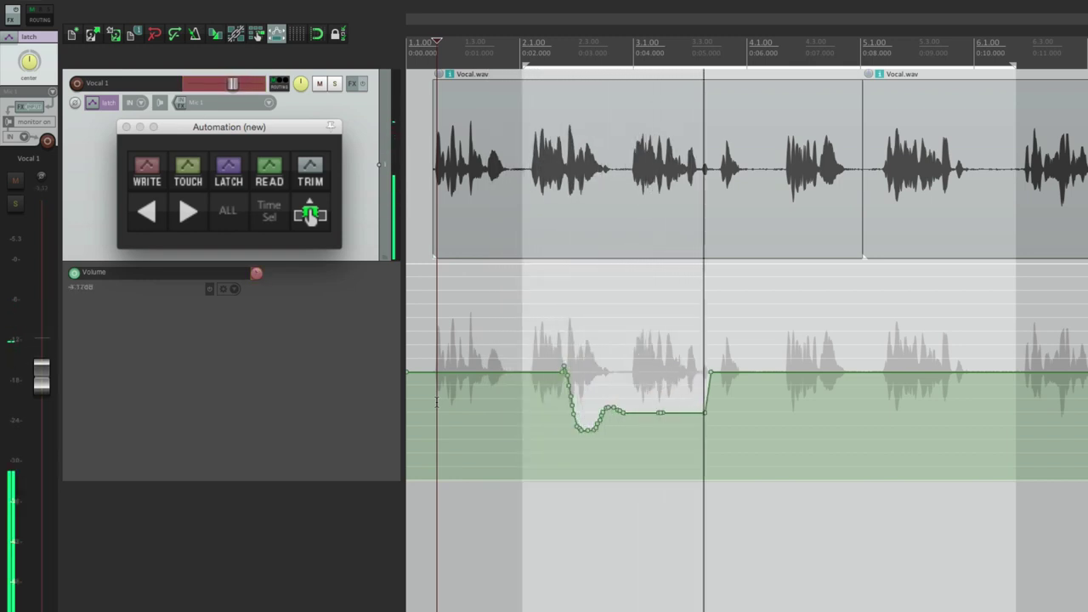
pyautogui.click(272, 214)
pyautogui.press('space')
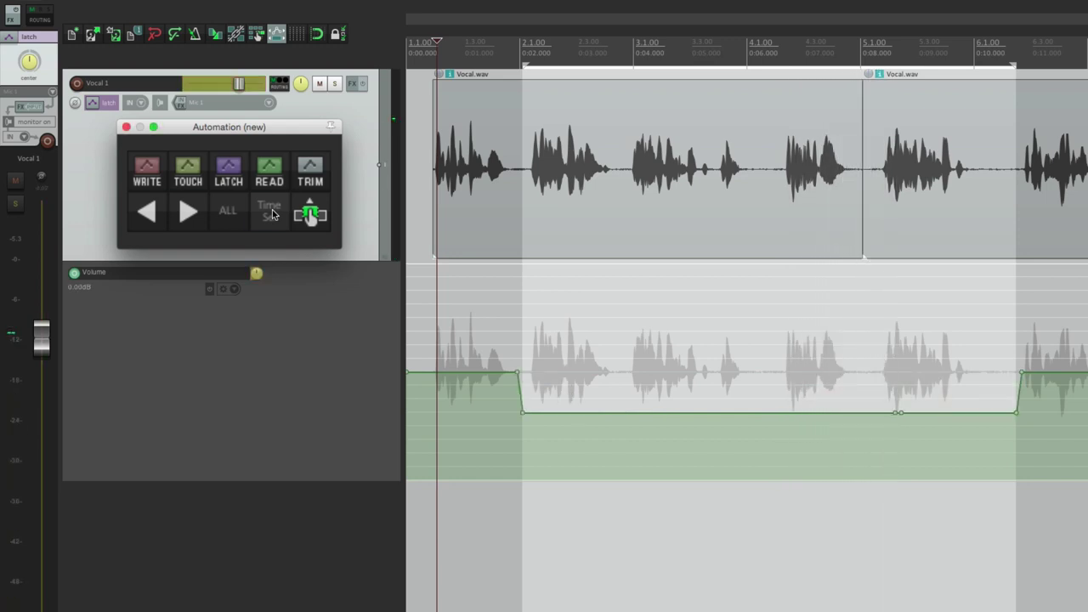
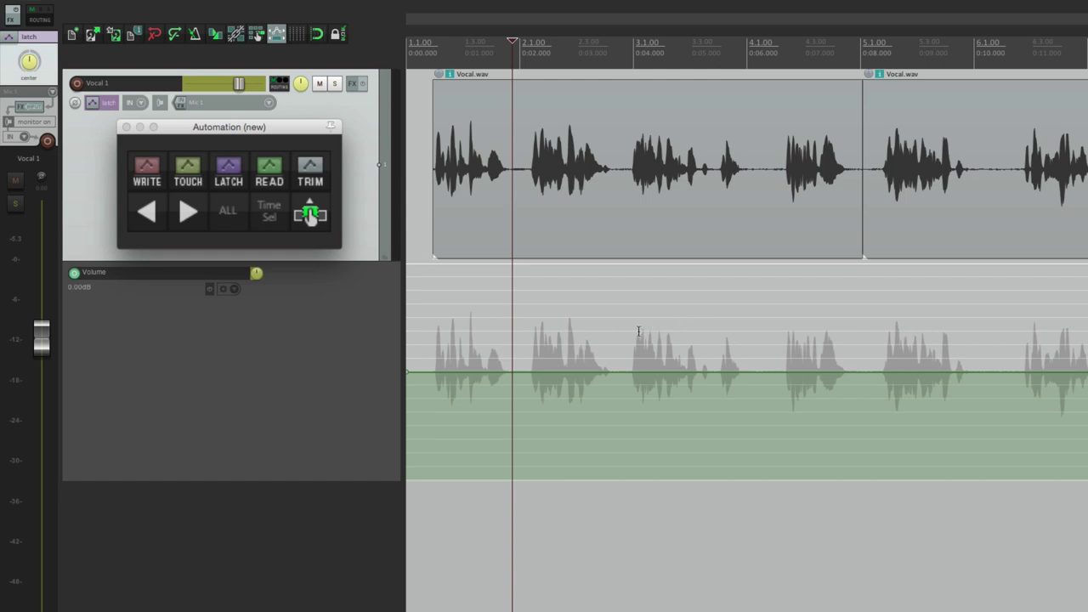
# Select from about measure 3 to 5, play from just before measure 2, latch the volume up to about +3.05 dB and write it to the time selection.
pyautogui.moveTo(624, 336); pyautogui.dragTo(874, 331)
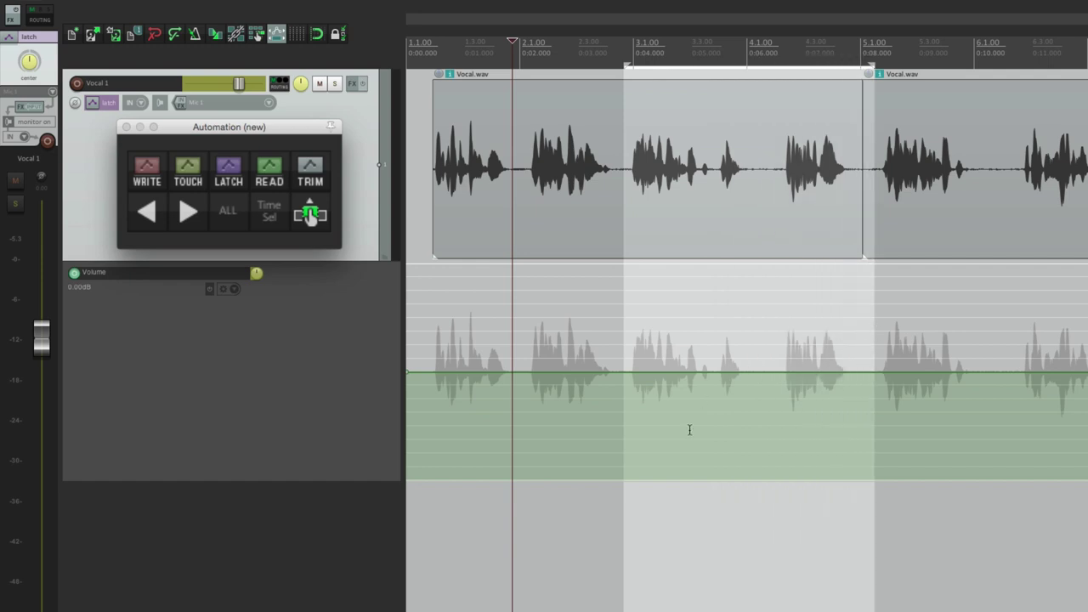
pyautogui.click(517, 380)
pyautogui.press('space')
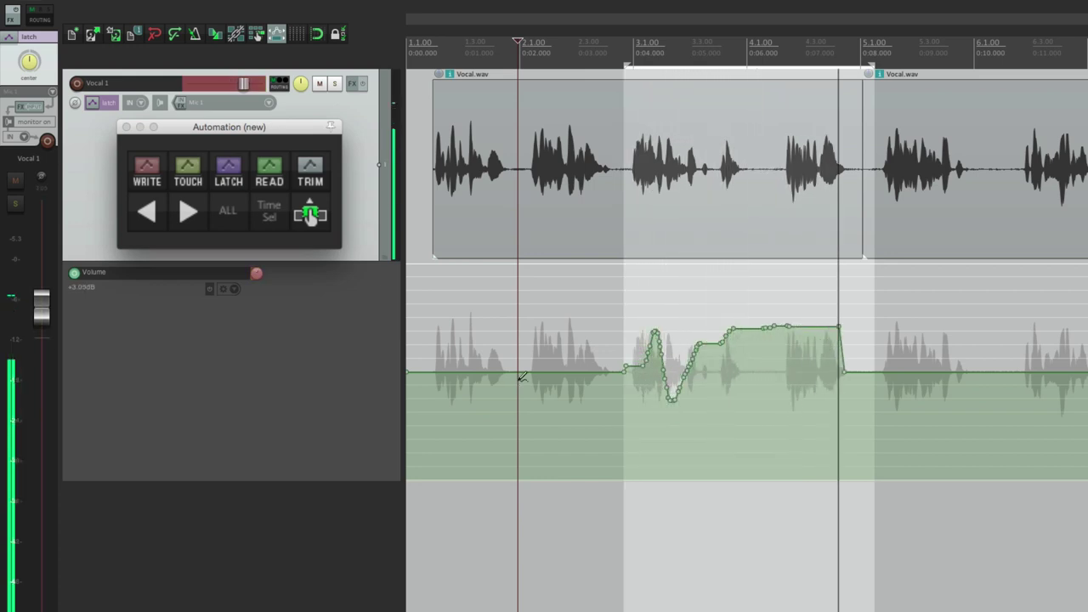
pyautogui.click(266, 218)
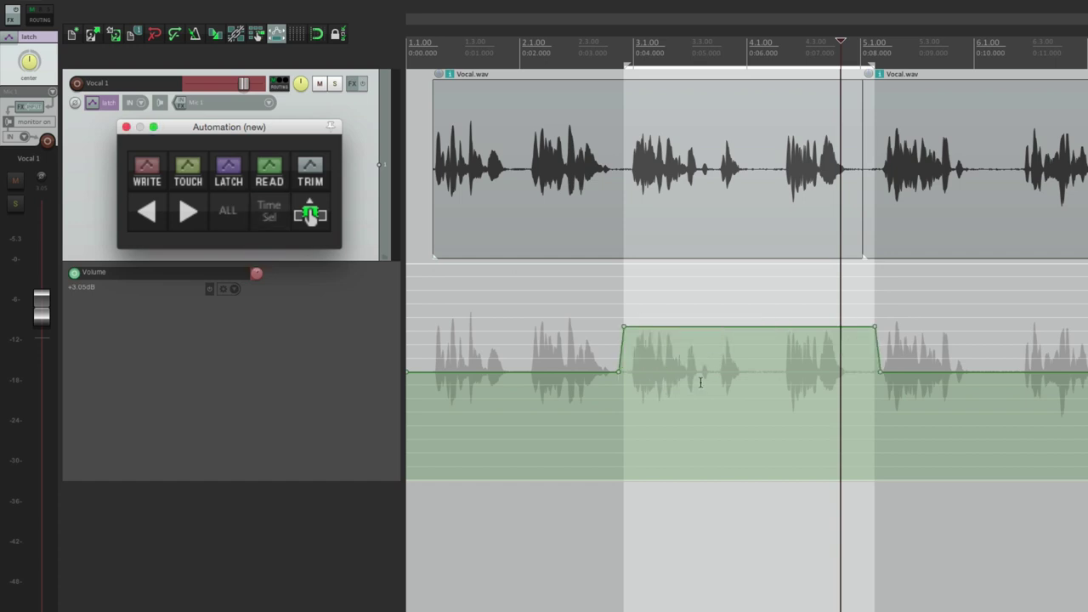
# Make a time selection from about measure 6.2 to 8.2 and write the latched +3.05 dB volume to it.
pyautogui.scroll(-4, 700, 383)
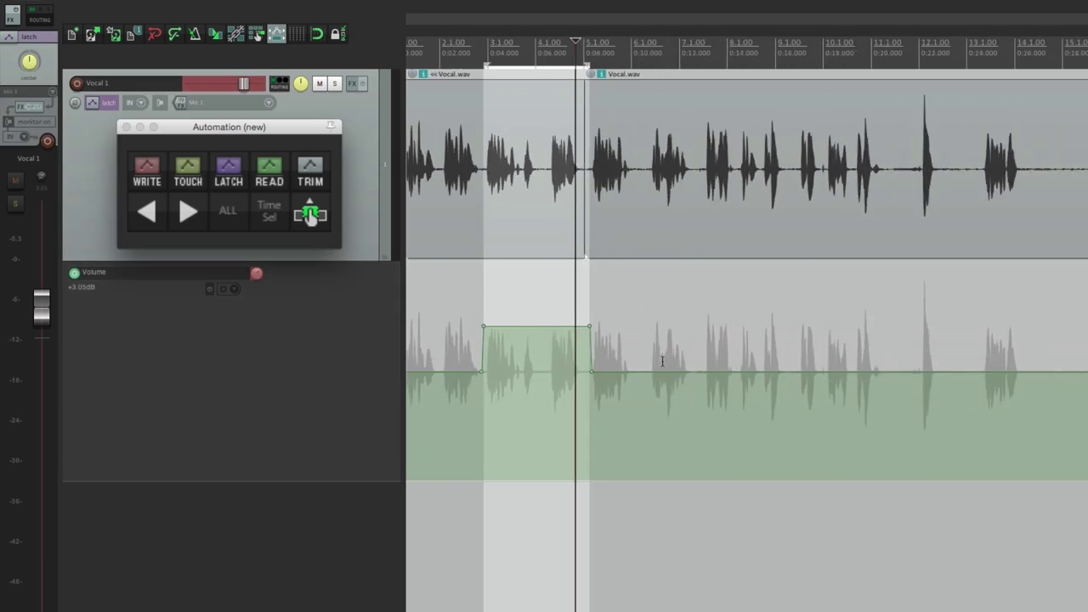
pyautogui.moveTo(644, 363); pyautogui.dragTo(741, 365)
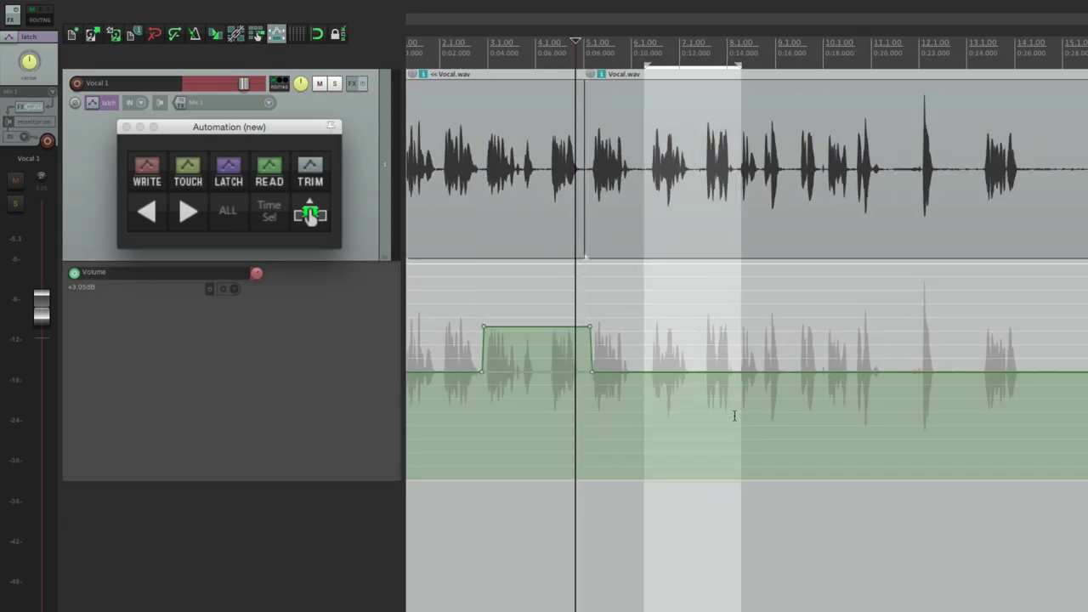
pyautogui.click(269, 211)
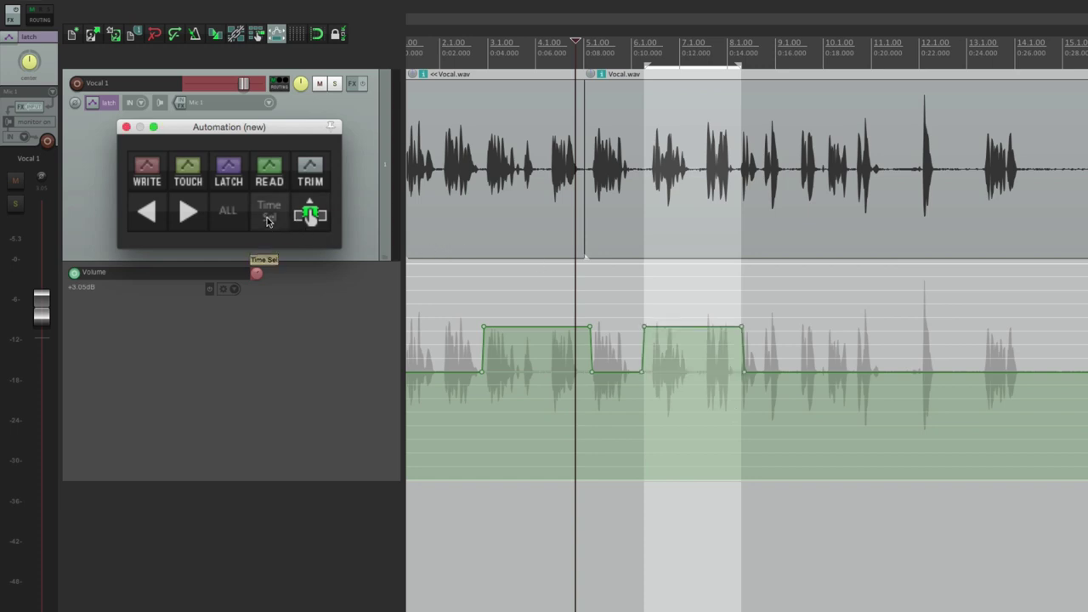
# Write the latched +3.05 dB volume to two more time selections, about measure 8.4 to 9.2 and 10.1 to 10.3.
pyautogui.scroll(5, 748, 416)
pyautogui.moveTo(749, 366); pyautogui.dragTo(851, 359)
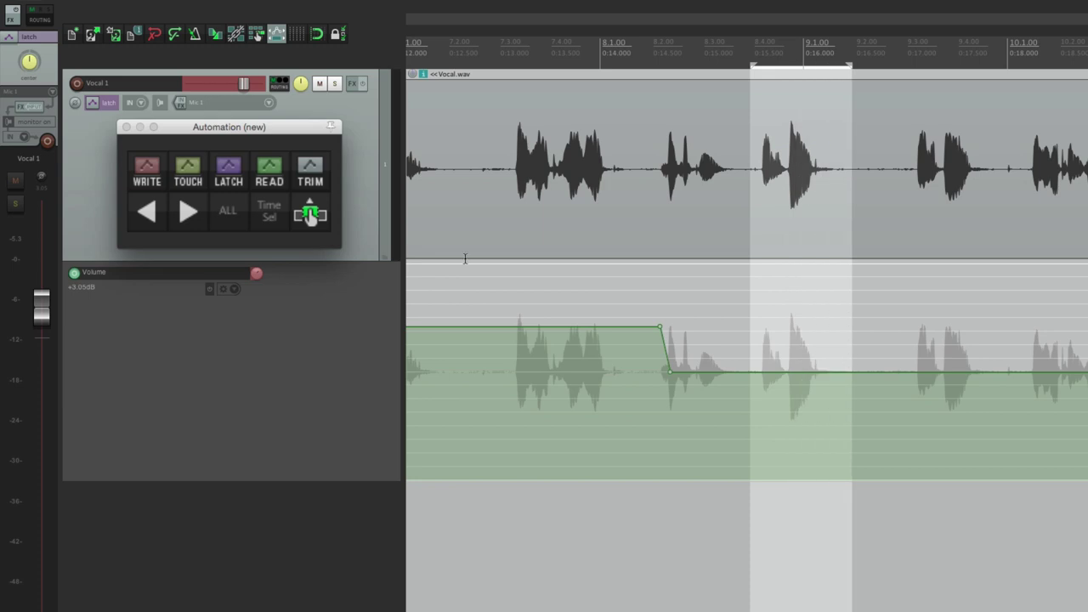
pyautogui.click(268, 211)
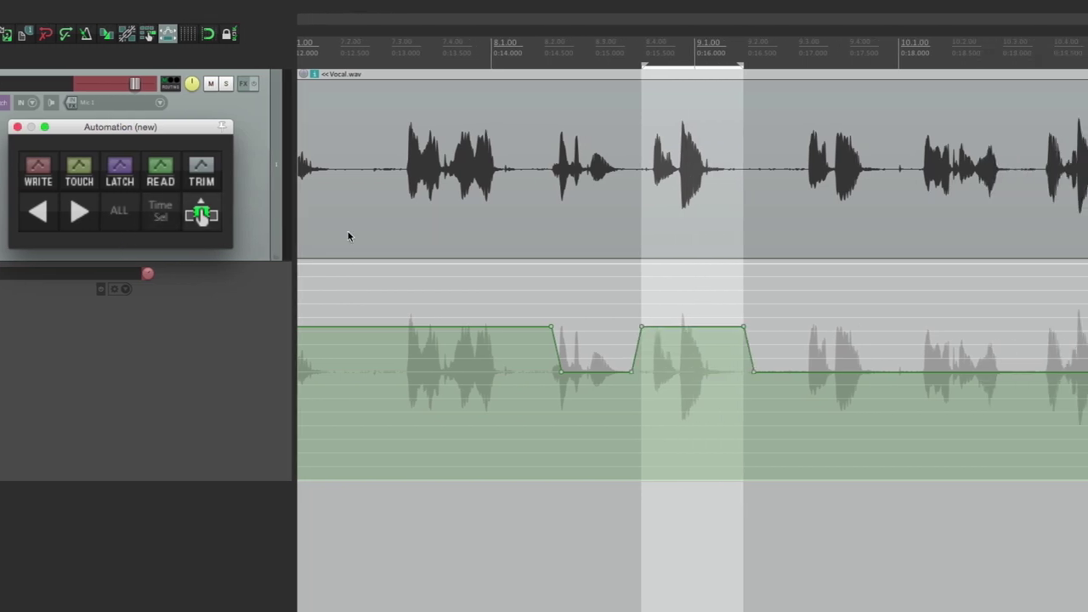
pyautogui.moveTo(915, 361); pyautogui.dragTo(1010, 366)
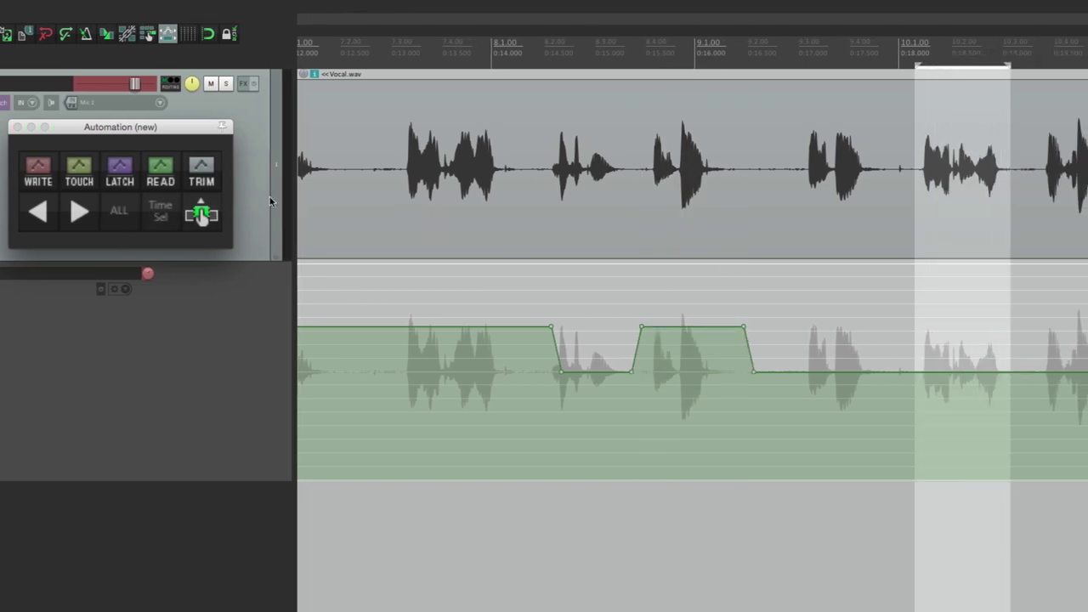
pyautogui.click(161, 213)
pyautogui.hscroll(5, 654, 371)
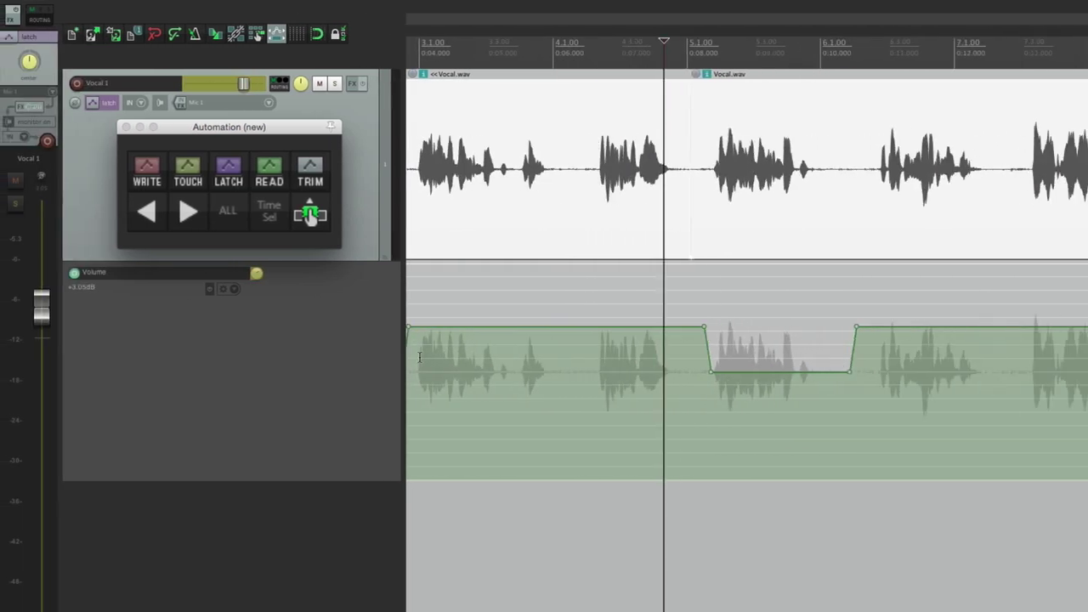
# Clear all points from the vocal's Volume envelope, keeping the envelope itself.
pyautogui.rightClick(240, 291)
pyautogui.click(267, 328)
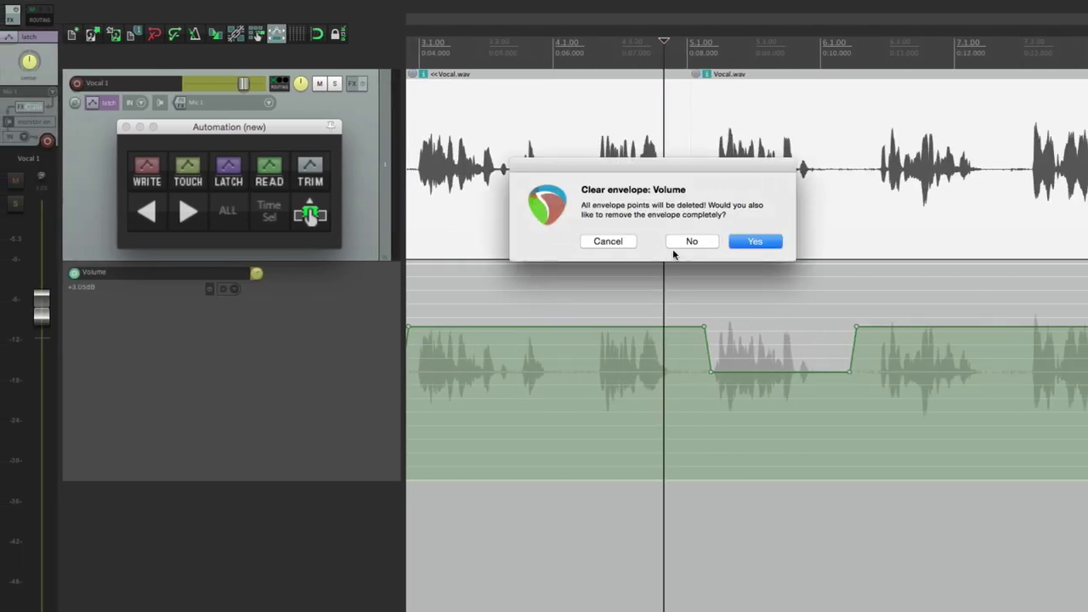
pyautogui.click(692, 242)
pyautogui.click(586, 380)
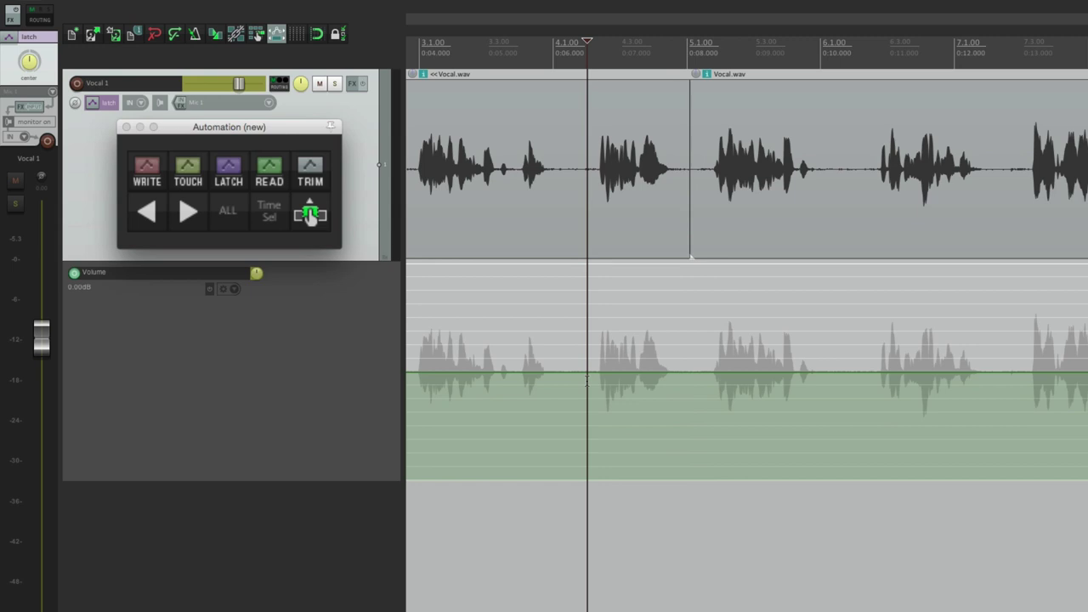
# Select from about measure 5.1 to 6.2, play from shortly before it, latch the volume up to +2.03 dB and write it to the time selection.
pyautogui.moveTo(691, 348); pyautogui.dragTo(872, 334)
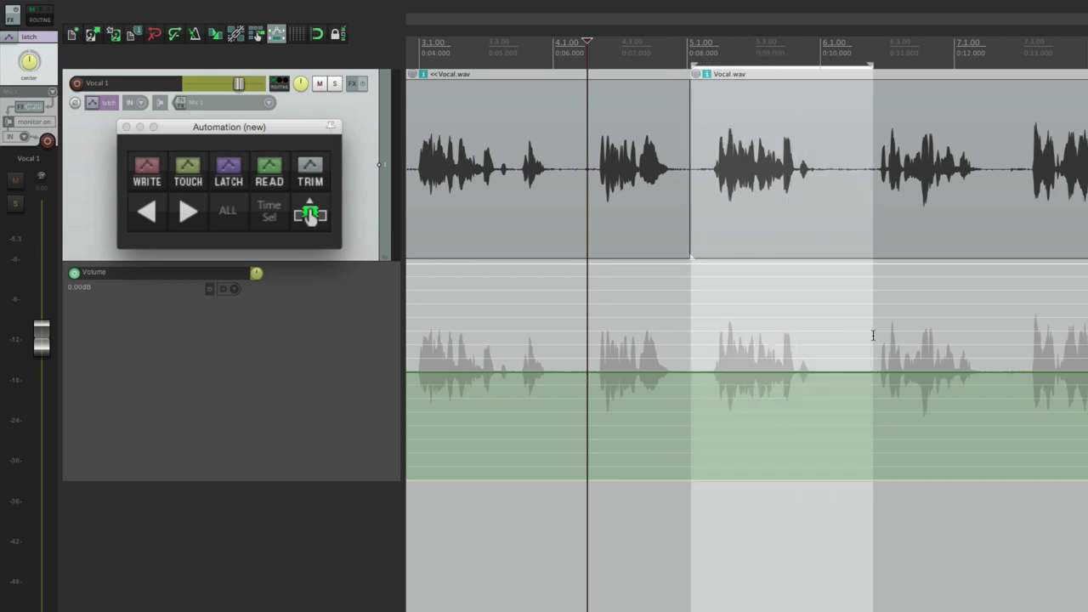
pyautogui.click(644, 393)
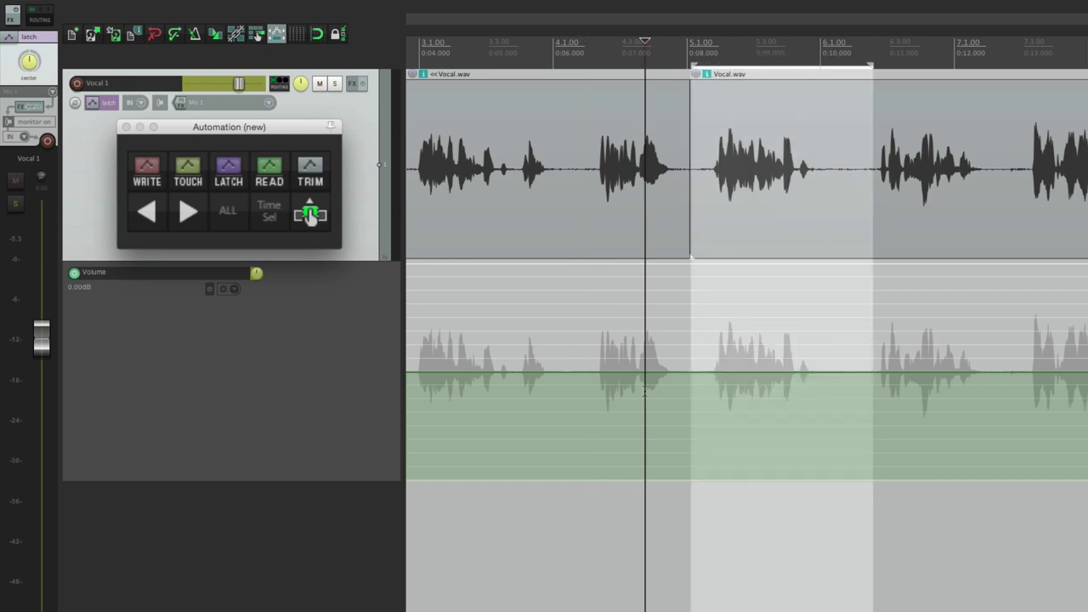
pyautogui.press('space')
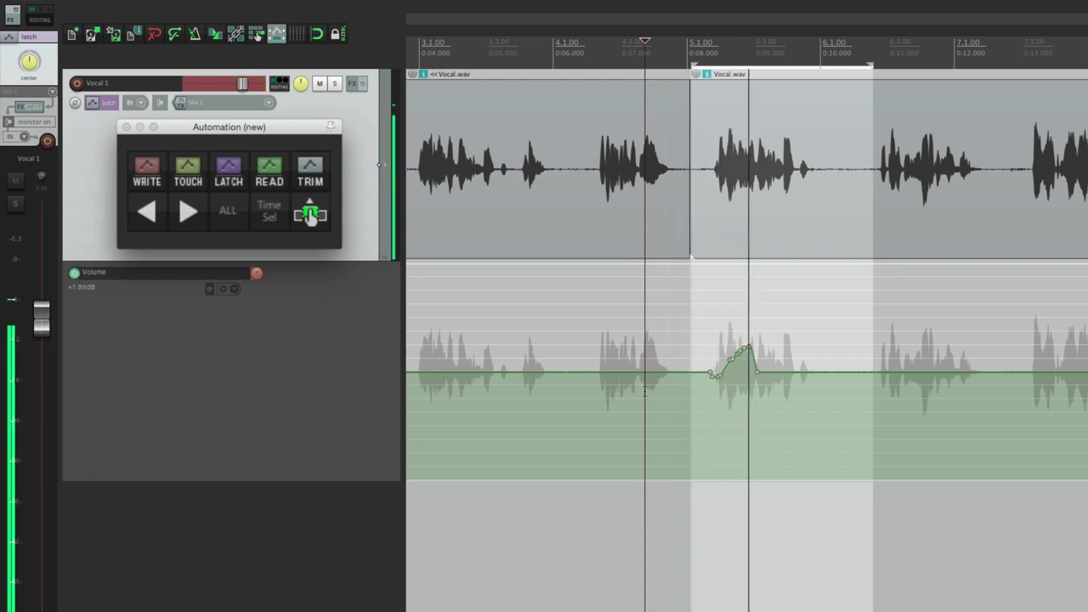
pyautogui.press('space')
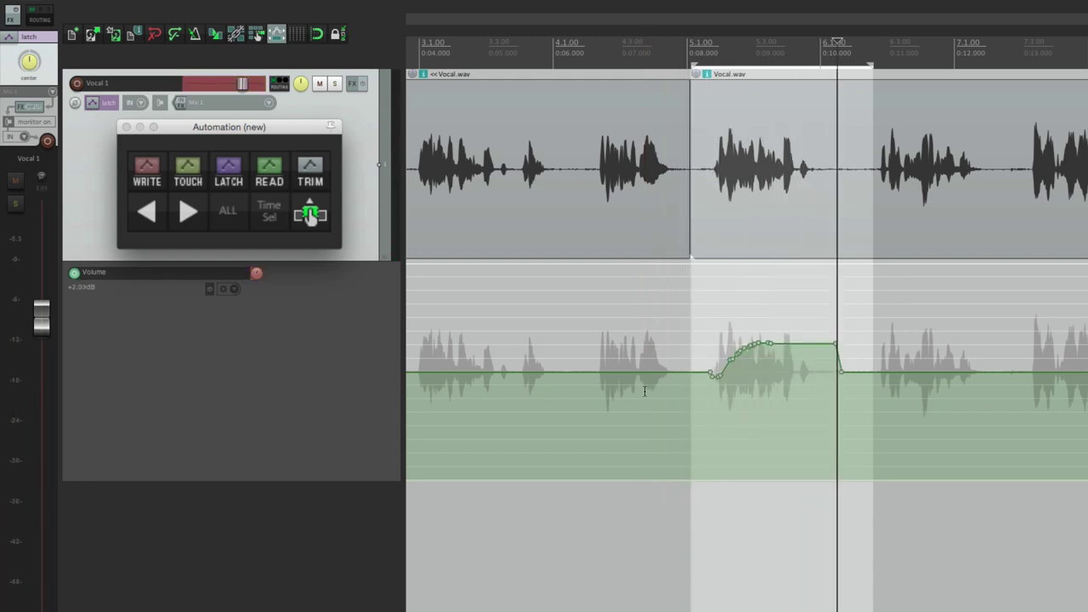
pyautogui.click(268, 212)
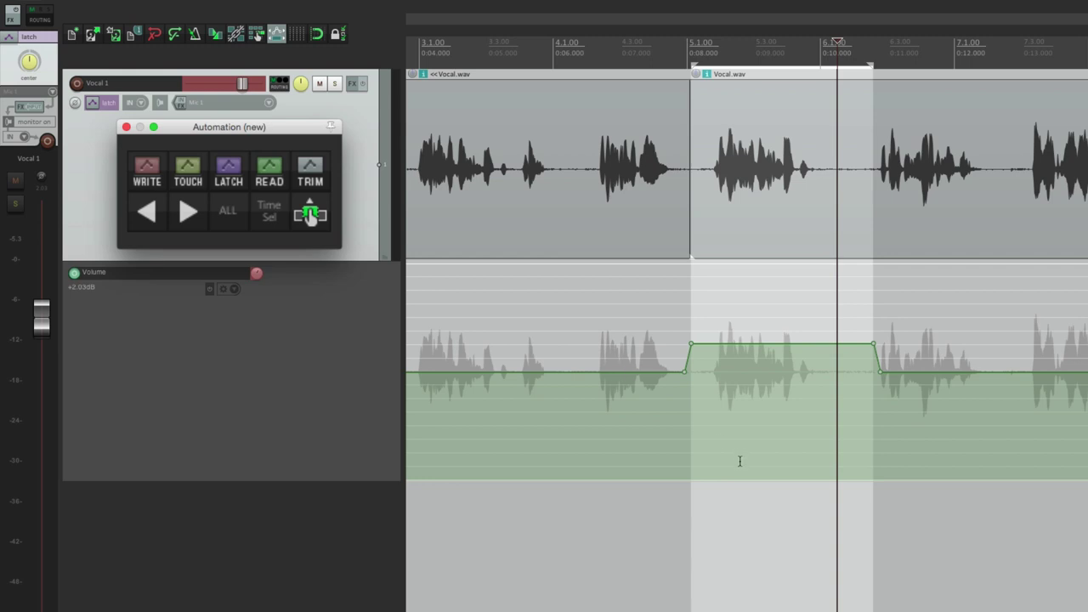
# Write the latched +2.03 dB volume to two more time selections, one earlier in the vocal and one from about measure 7.3 to 9.1.
pyautogui.hscroll(-3, 740, 461)
pyautogui.moveTo(498, 371); pyautogui.dragTo(655, 370)
pyautogui.click(280, 217)
pyautogui.hscroll(12, 795, 405)
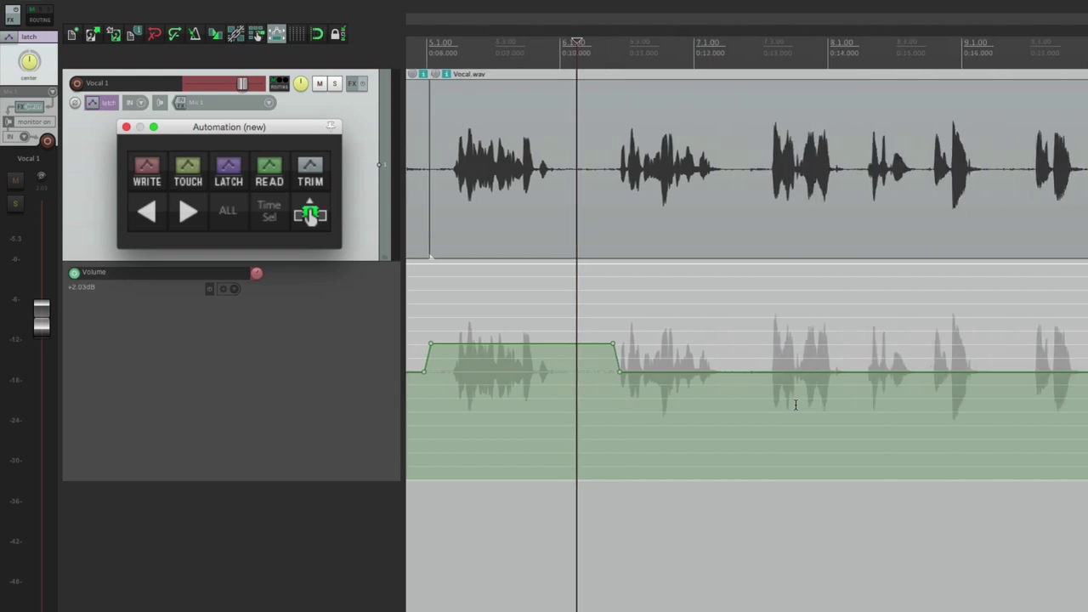
pyautogui.moveTo(761, 377); pyautogui.dragTo(979, 375)
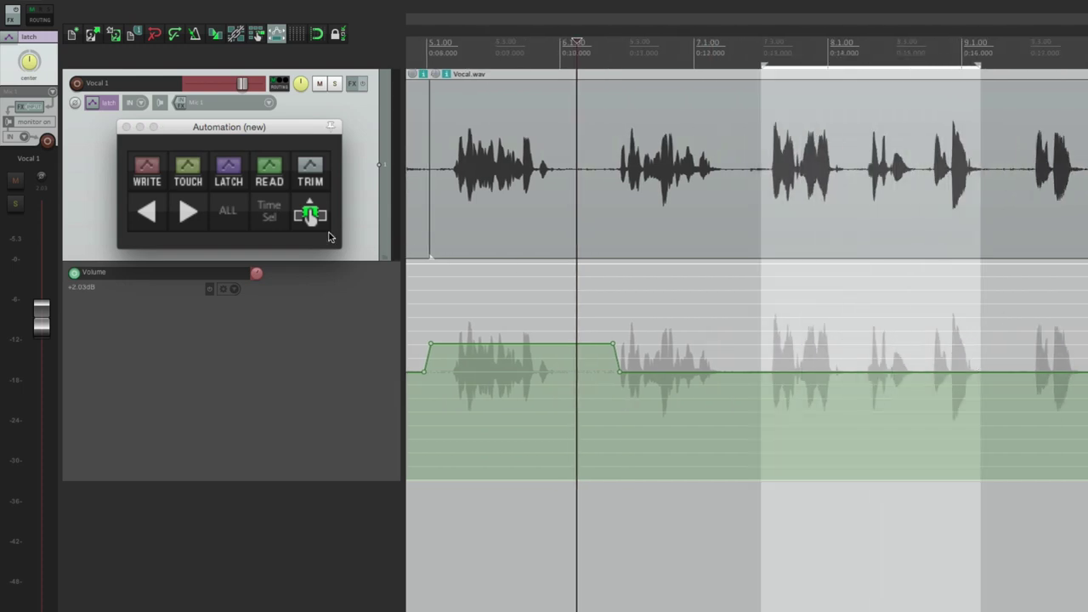
pyautogui.click(270, 220)
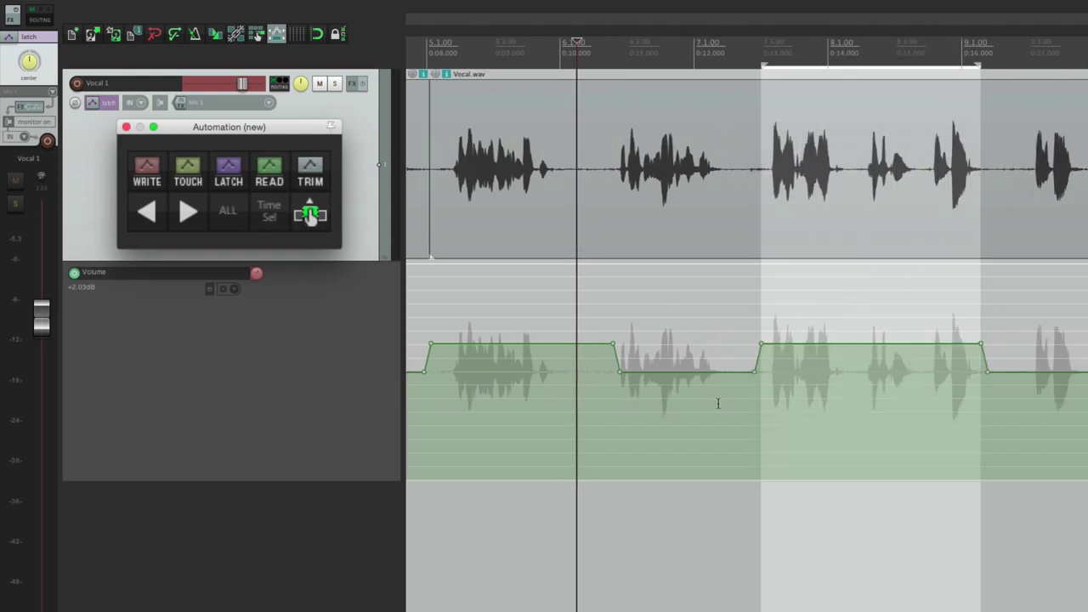
pyautogui.hscroll(8, 727, 430)
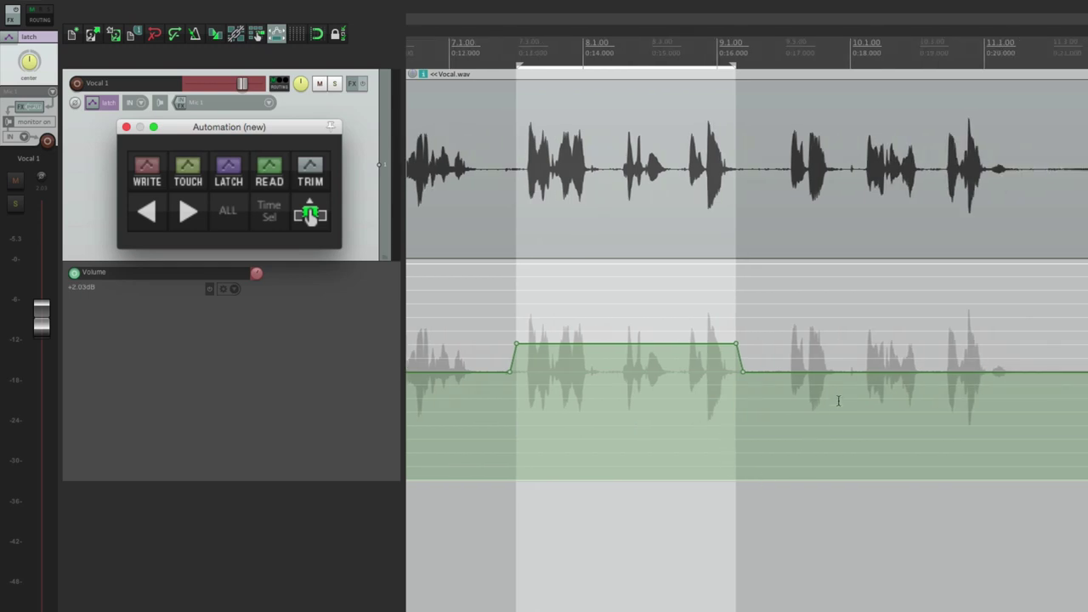
pyautogui.click(838, 401)
# Delete the written Volume envelope points without removing the envelope, and place the edit cursor near the start of measure 2.
pyautogui.hscroll(-14, 708, 407)
pyautogui.hscroll(-10, 707, 407)
pyautogui.click(591, 382)
pyautogui.click(234, 289)
pyautogui.click(255, 332)
pyautogui.click(687, 240)
pyautogui.click(550, 339)
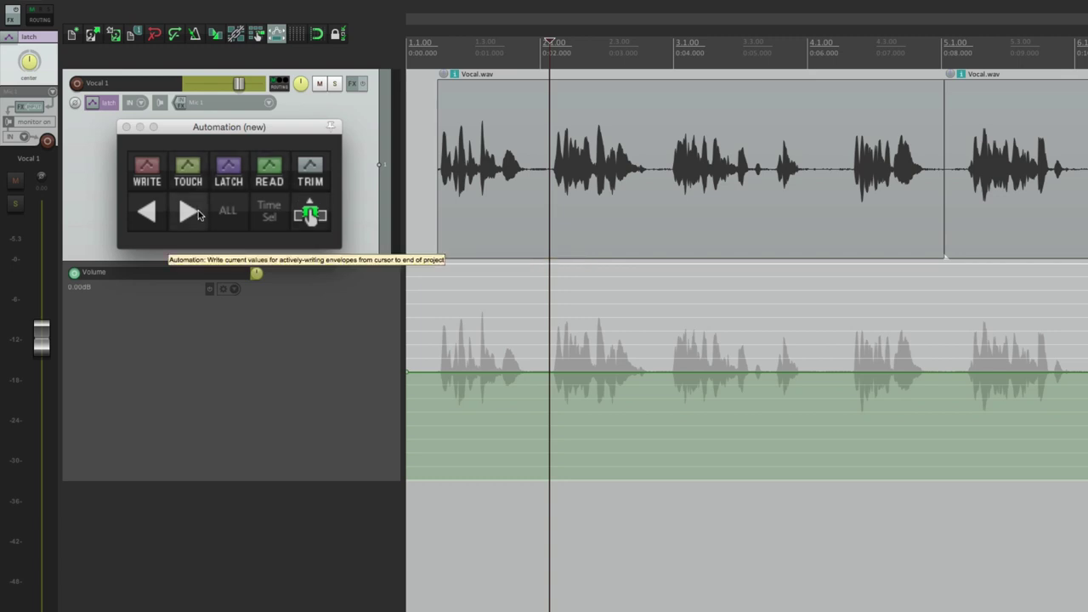
# Play from just before measure 3, write a latched -7.25 dB volume from there to the project end, and undo the write.
pyautogui.click(657, 357)
pyautogui.press('space')
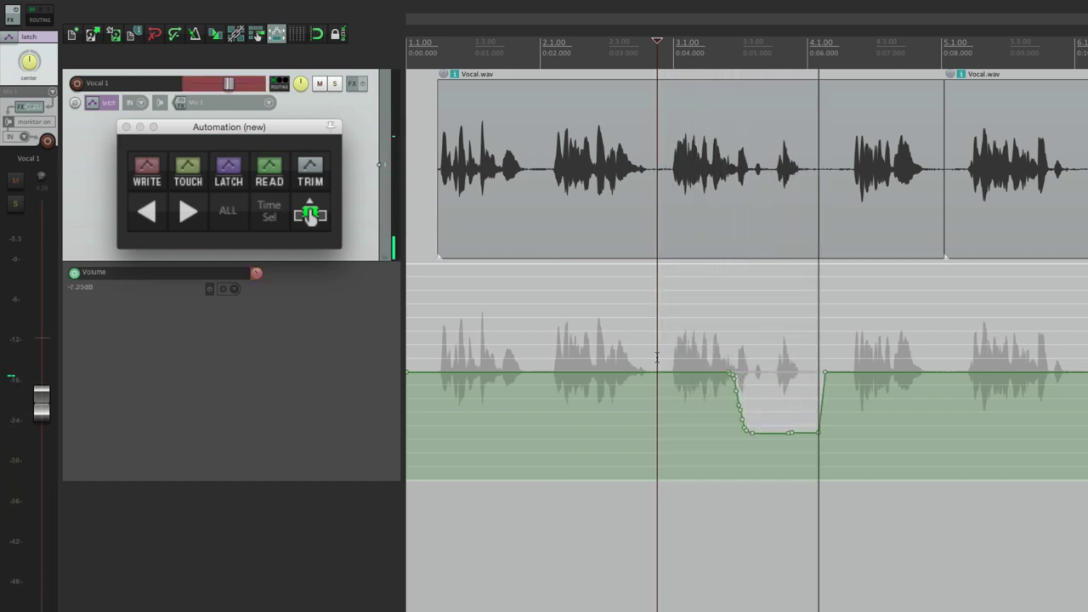
pyautogui.click(311, 214)
pyautogui.press('space')
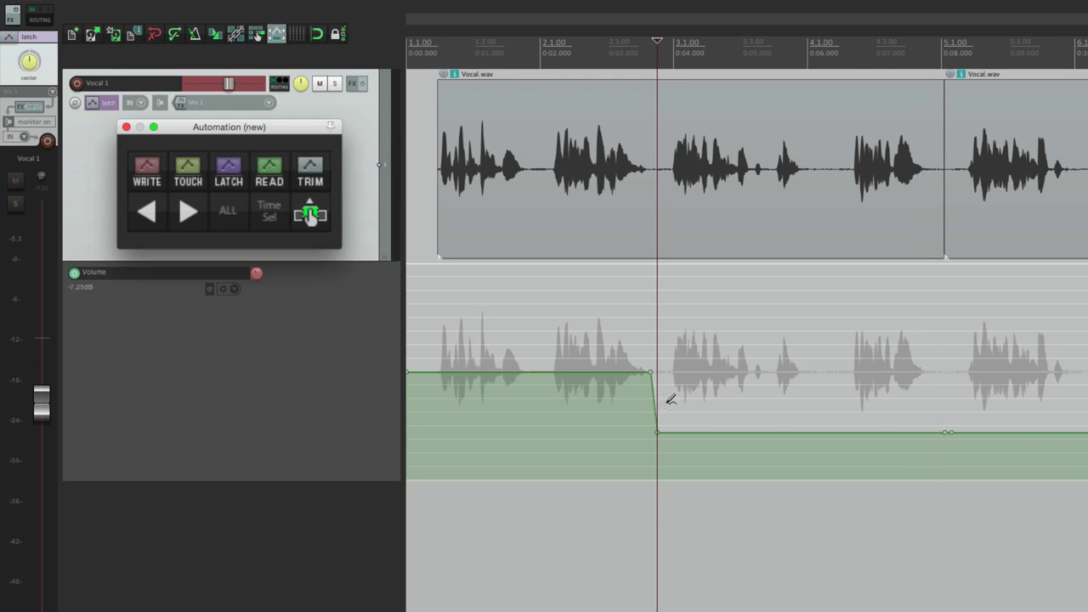
pyautogui.press('super+z')
pyautogui.press('super+z')
# Play from just before measure 2, write a latched -6.10 dB volume back to the first touch position, and undo the pass.
pyautogui.click(644, 386)
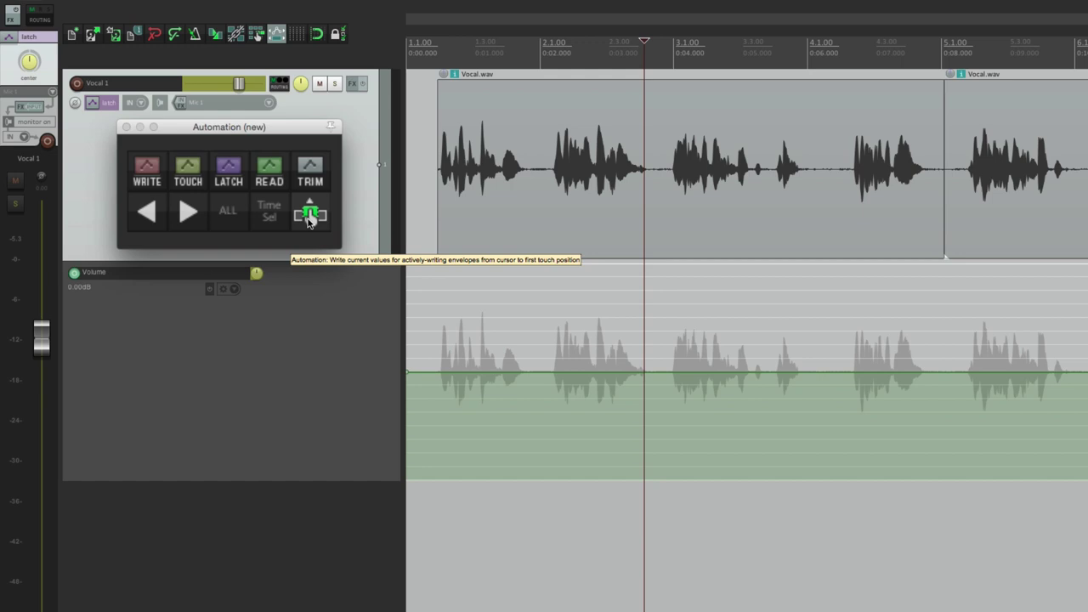
pyautogui.click(528, 332)
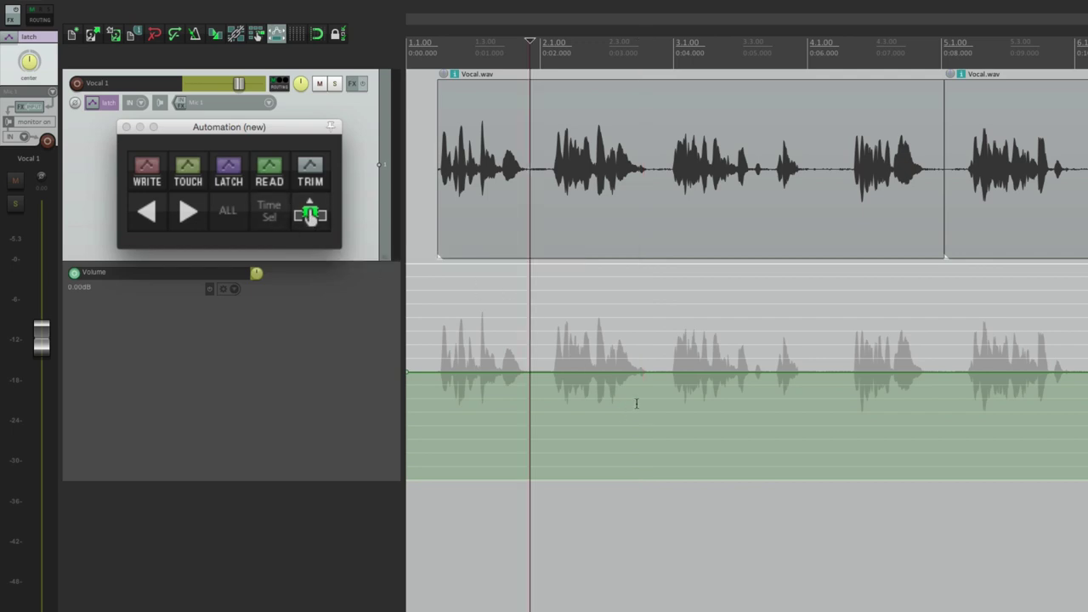
pyautogui.press('space')
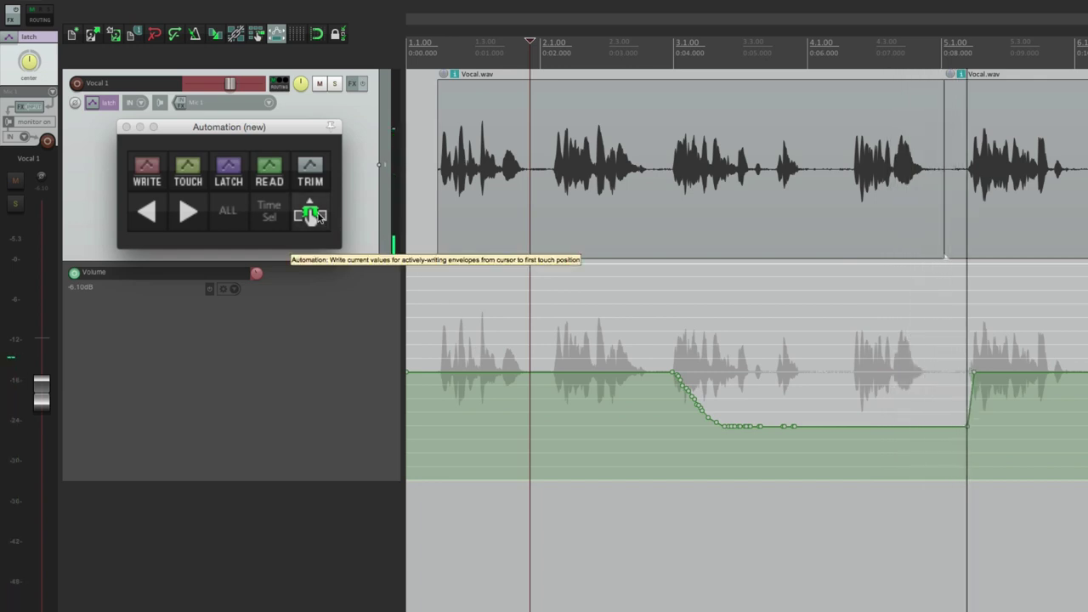
pyautogui.click(312, 215)
pyautogui.press('space')
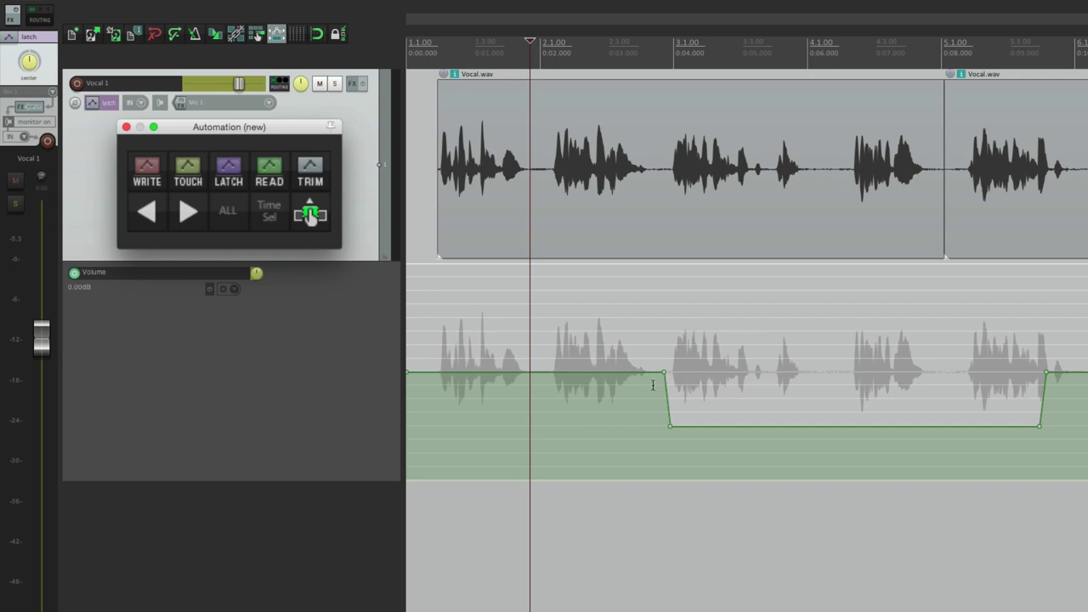
pyautogui.hotkey('ctrl', 'z')
pyautogui.hotkey('ctrl', 'z')
pyautogui.hotkey('ctrl', 'z')
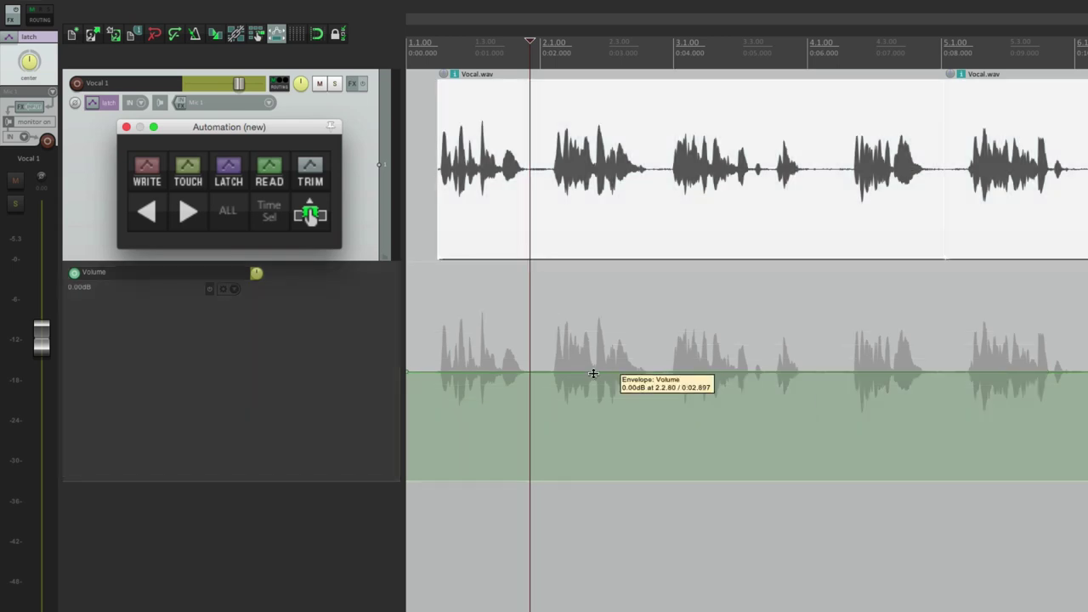
# Replay from just before measure 2, write a latched -4.77 dB volume back to the first touch position, and undo the pass.
pyautogui.click(536, 387)
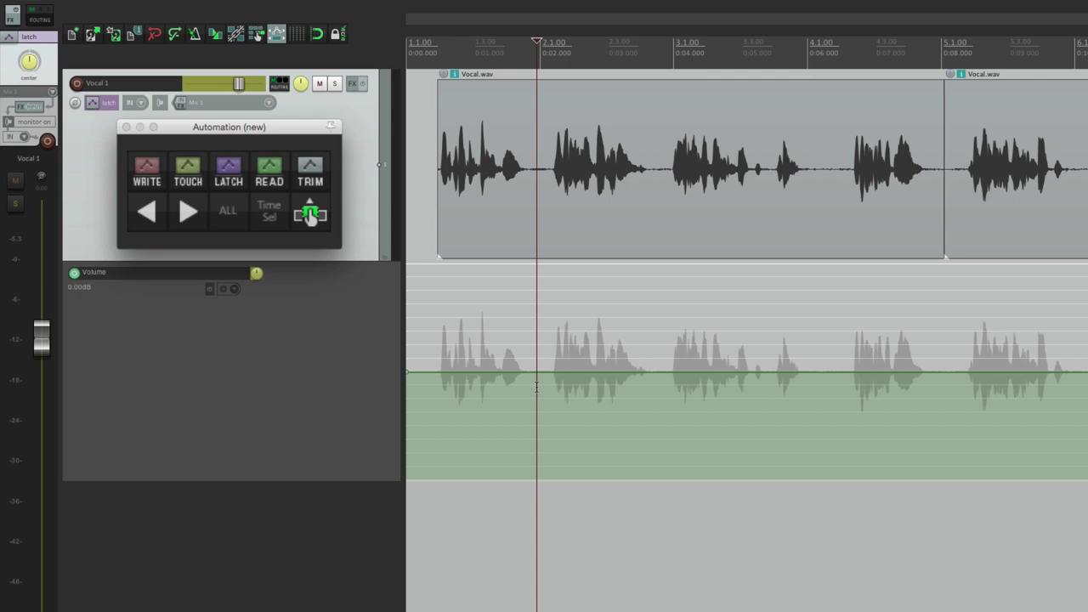
pyautogui.press('space')
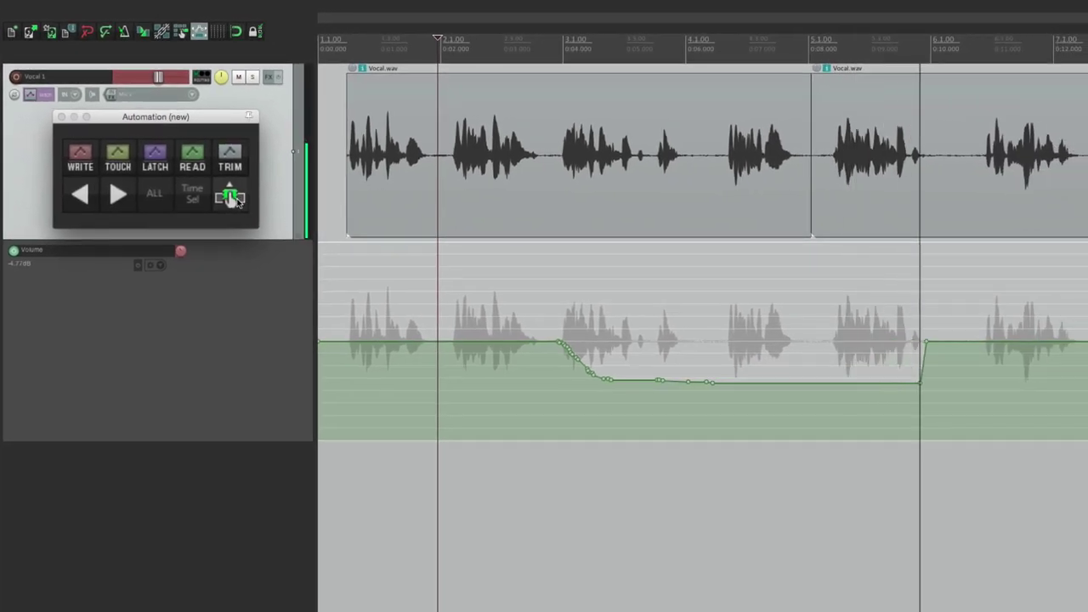
pyautogui.click(231, 197)
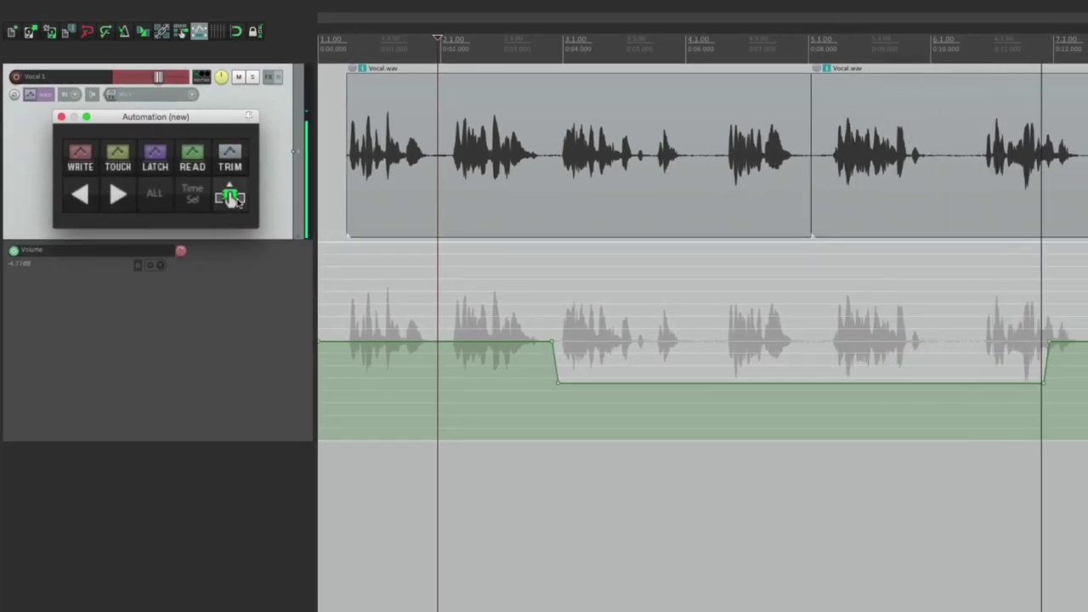
pyautogui.press('space')
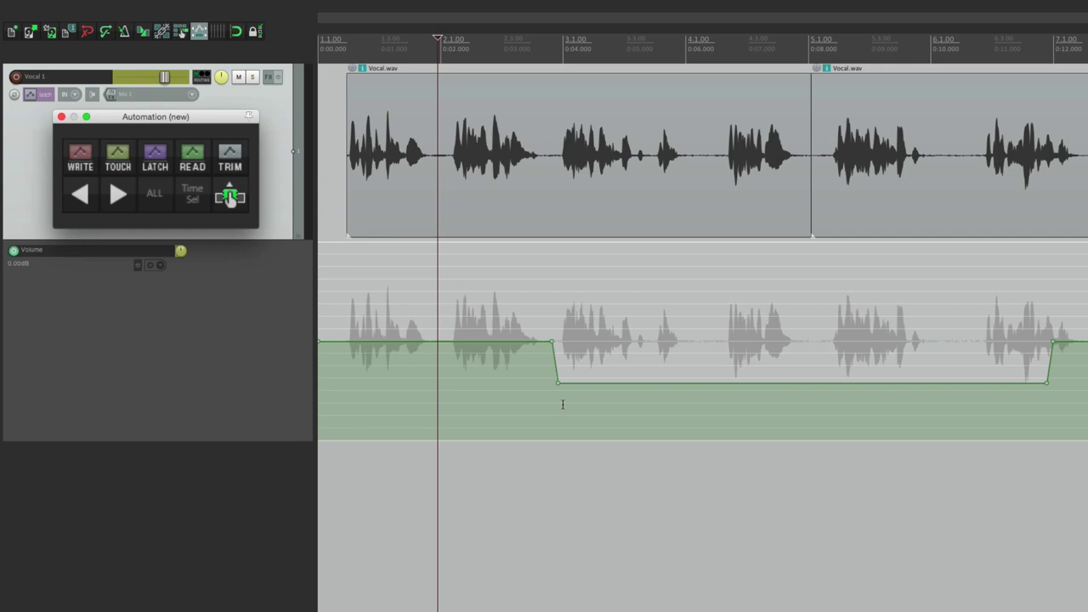
pyautogui.hotkey('ctrl', 'z')
# Play from the start of measure 2, write a volume latched up to +2.66 dB back to the first touch position, and undo the pass.
pyautogui.click(549, 361)
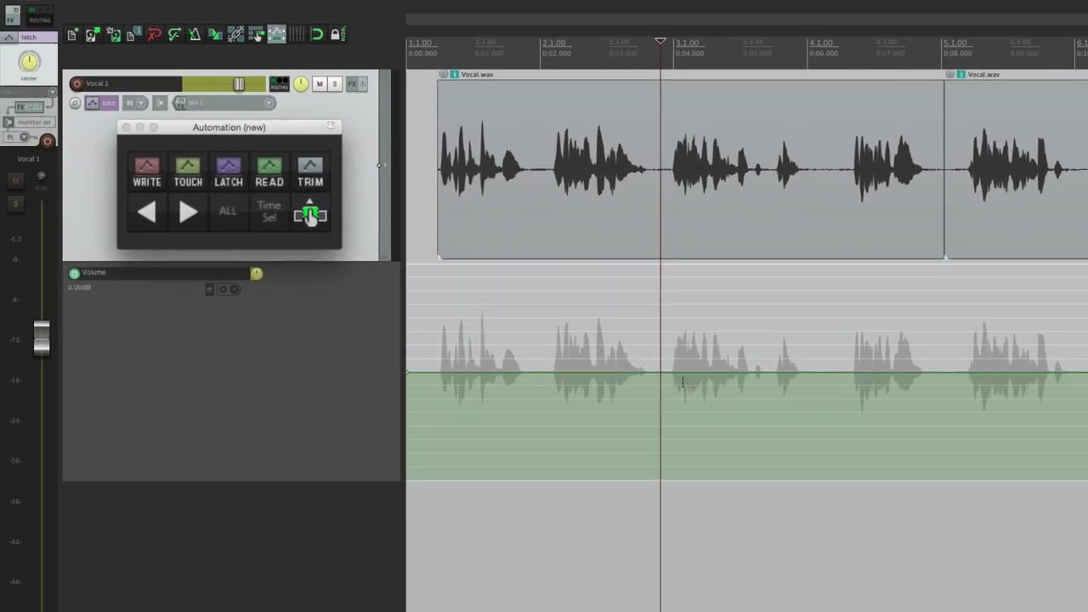
pyautogui.click(545, 363)
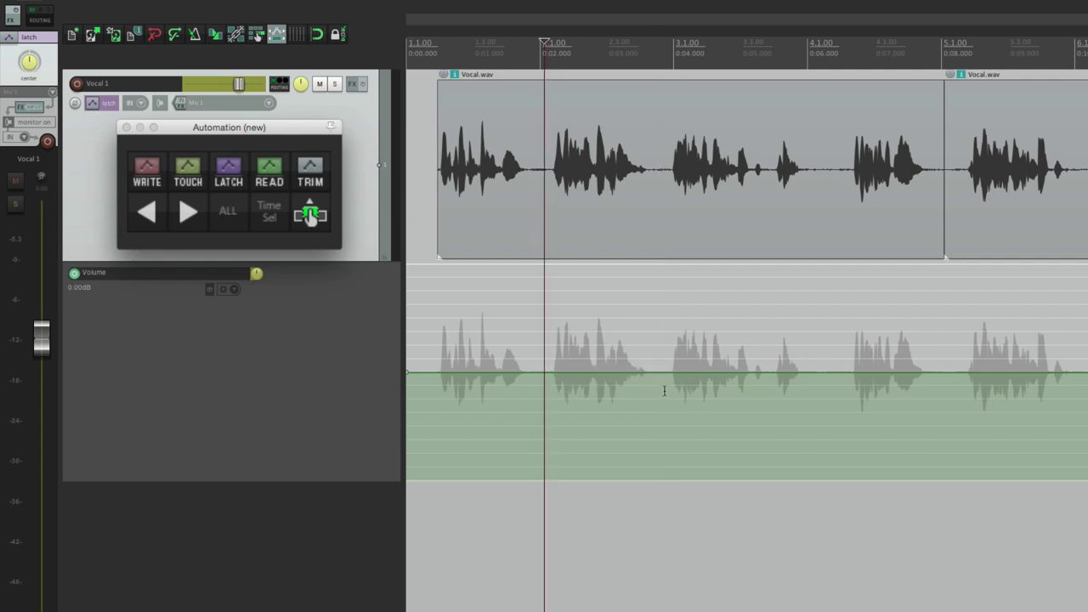
pyautogui.press('space')
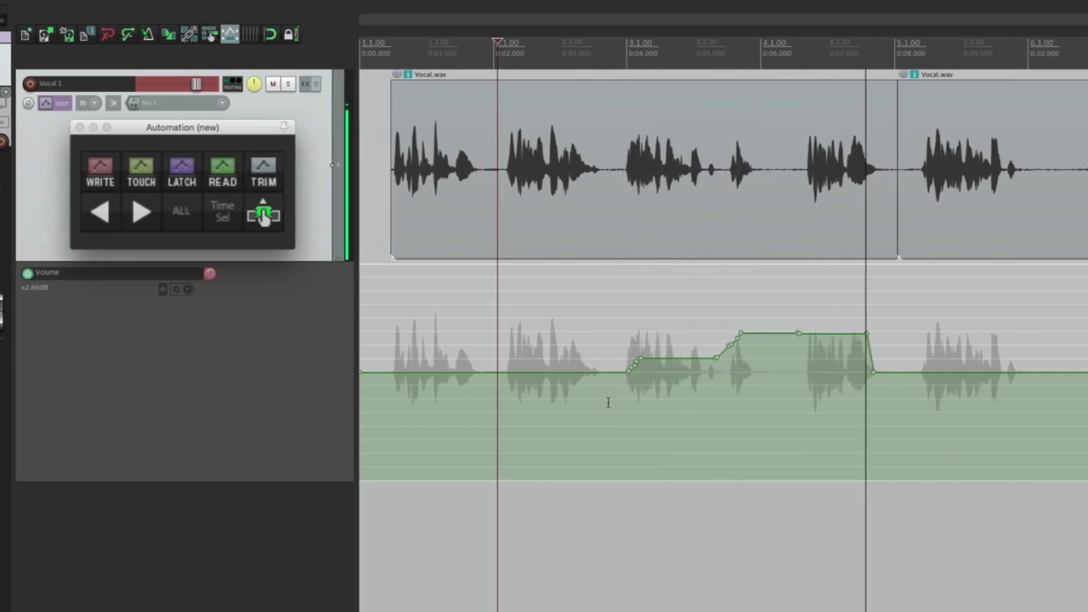
pyautogui.click(267, 214)
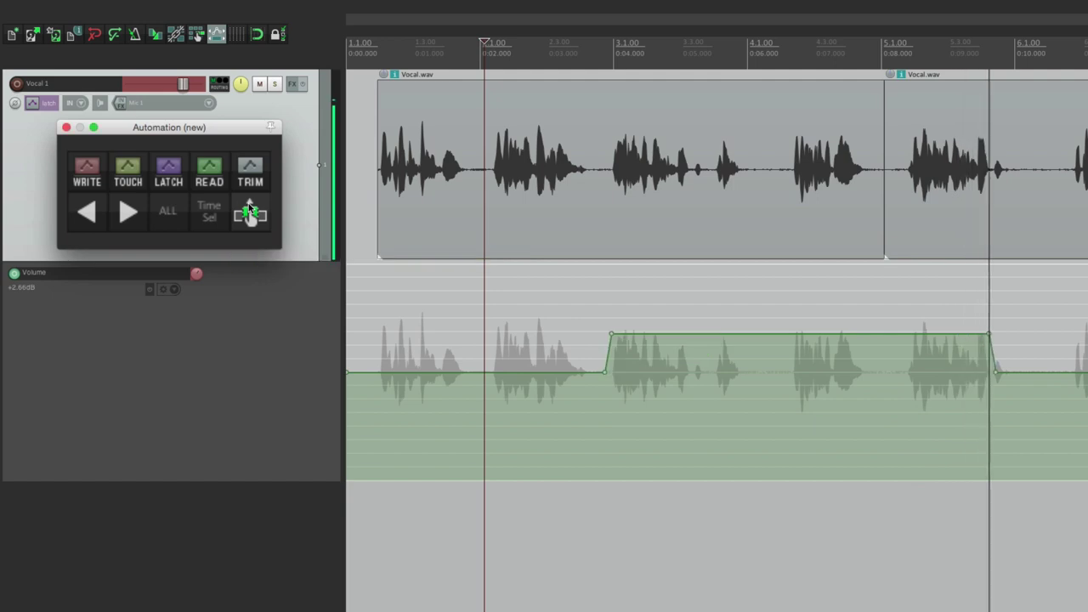
pyautogui.press('space')
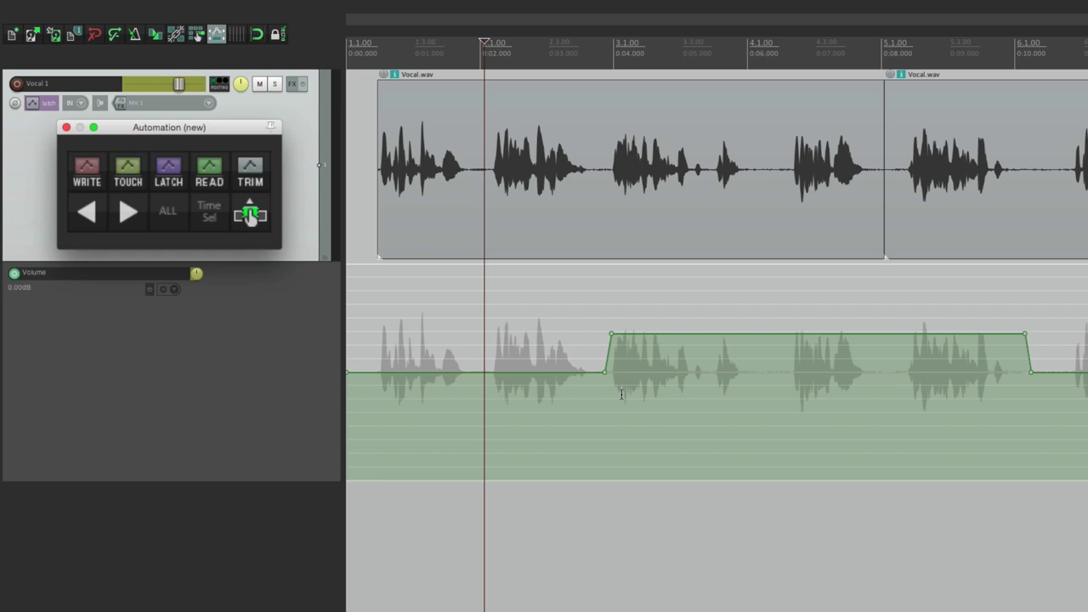
pyautogui.hotkey('ctrl', 'z')
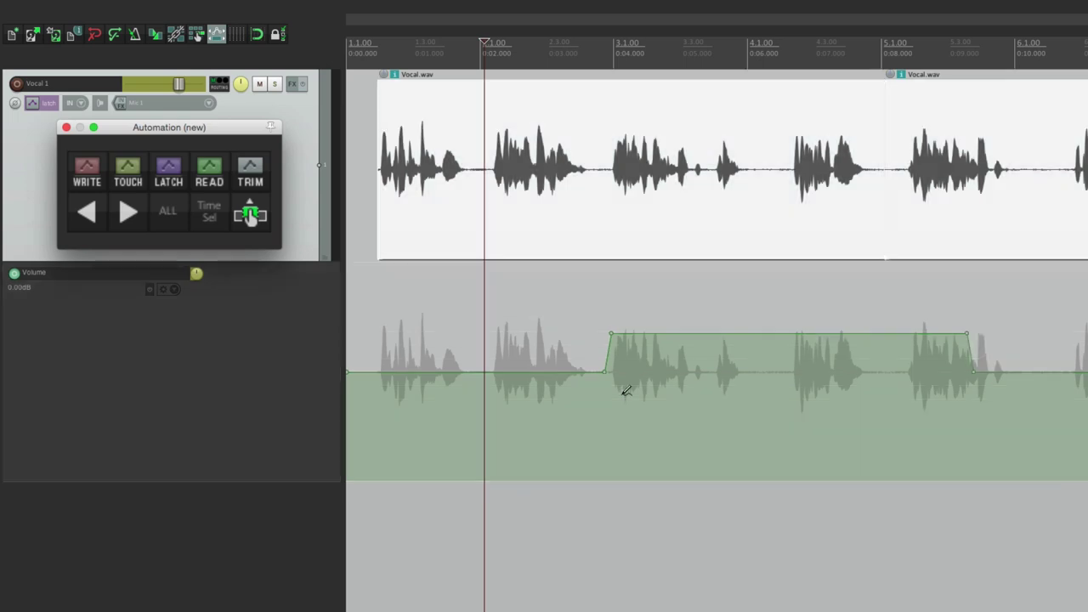
# Play from the start of measure 2, latch the volume up to +3.80 dB, write it back to the first touch position and stop playback.
pyautogui.click(489, 381)
pyautogui.press('space')
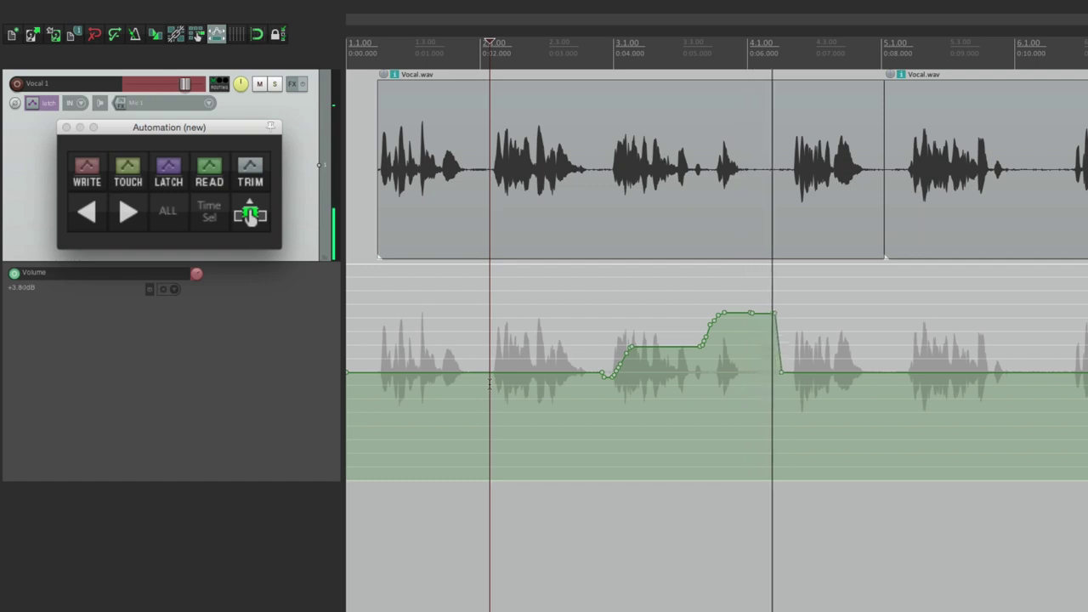
pyautogui.click(250, 215)
pyautogui.press('space')
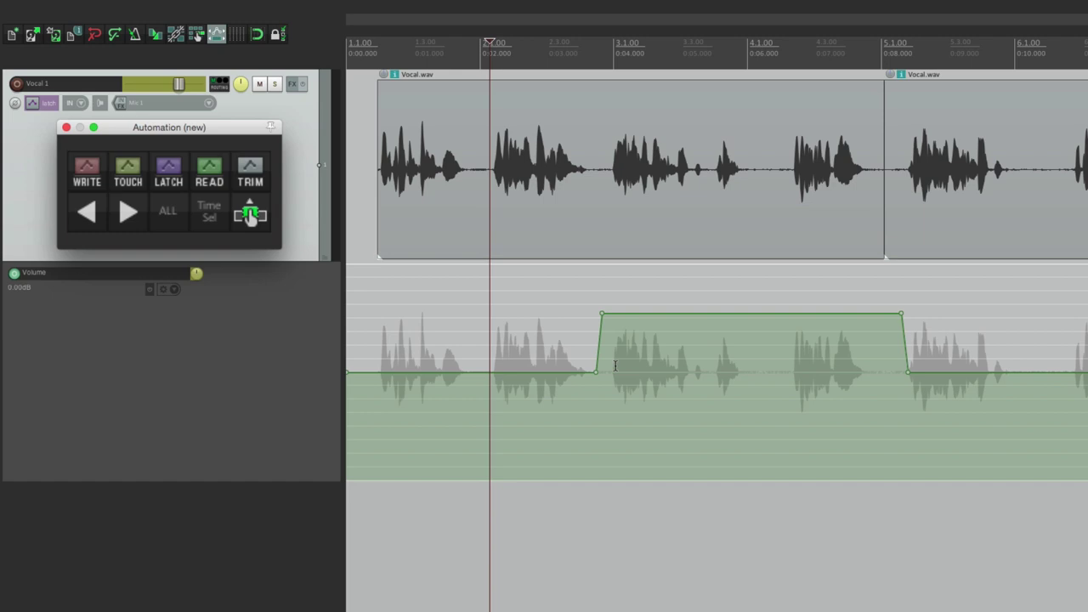
# Examine the envelope ramp into the +3.80 dB section just before measure 3 and open the Automation preferences.
pyautogui.scroll(5, 615, 366)
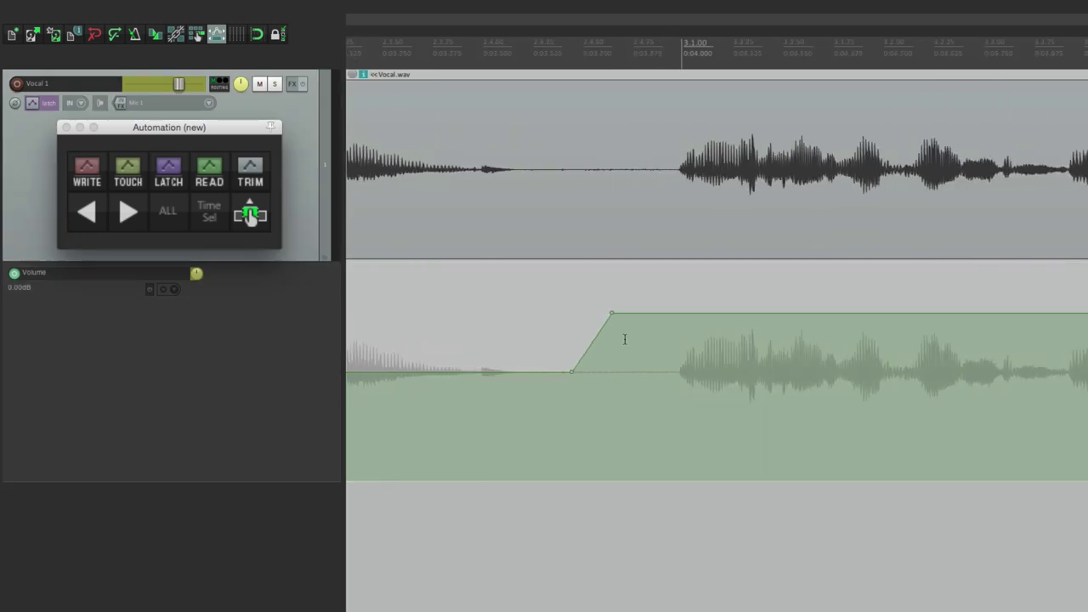
pyautogui.moveTo(615, 315)
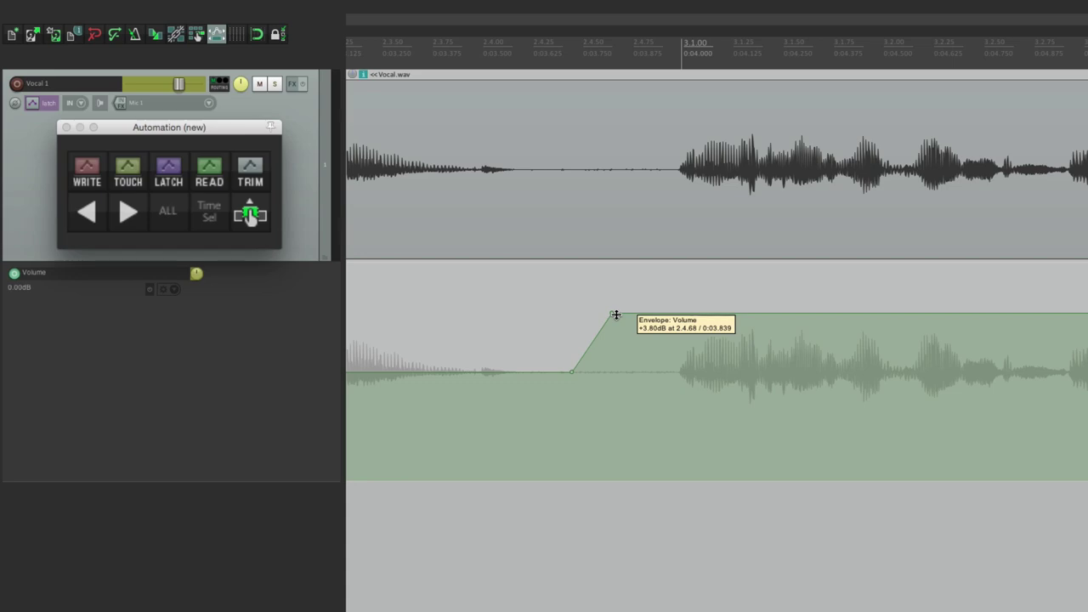
pyautogui.press('super+comma')
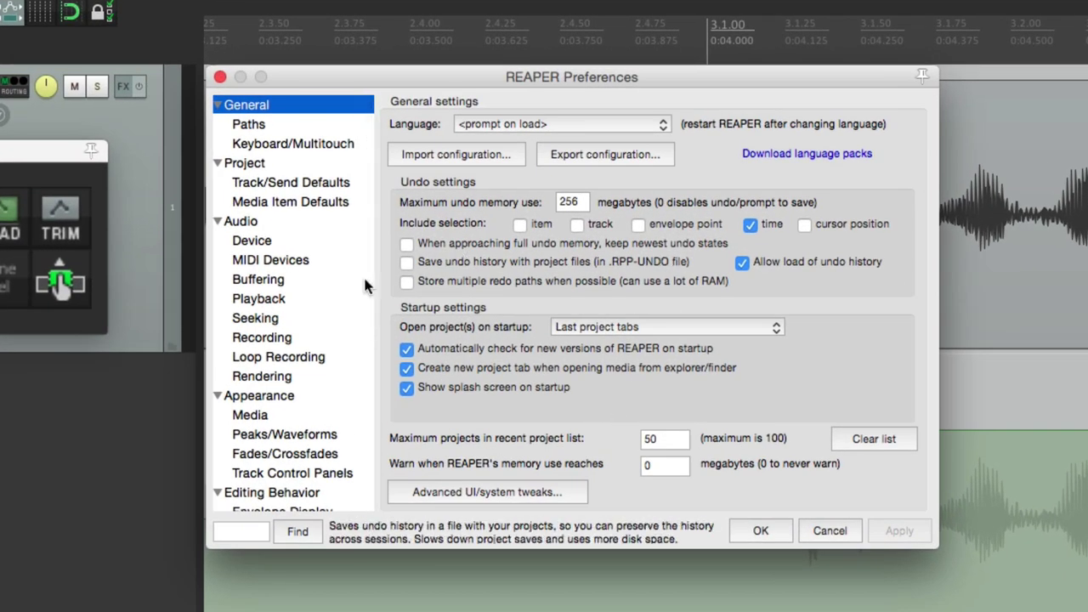
pyautogui.scroll(-5, 328, 307)
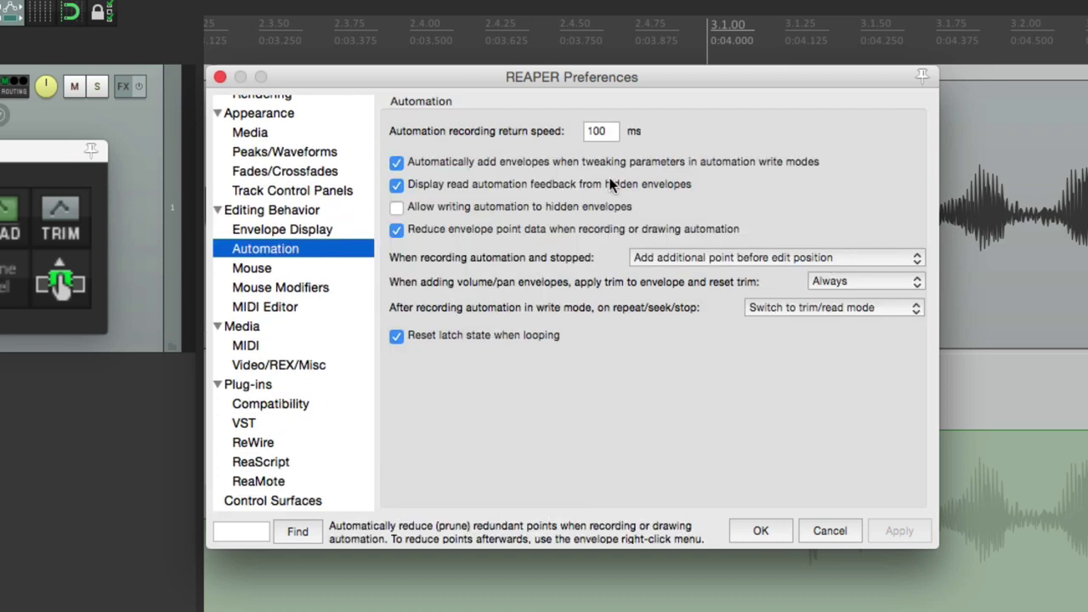
# Set the automation recording return speed to 1000 ms.
pyautogui.click(607, 134)
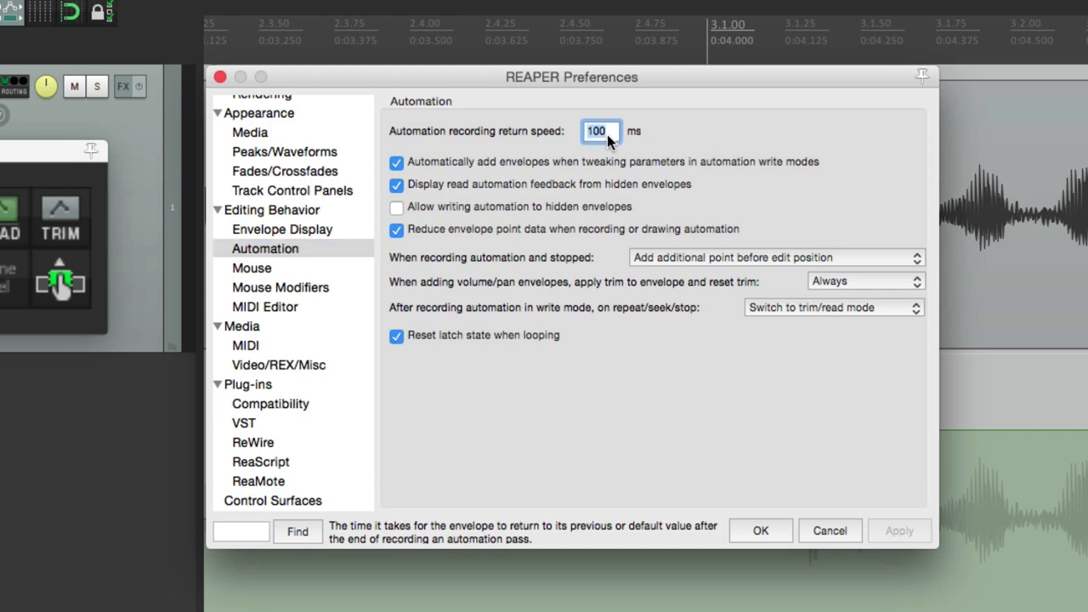
pyautogui.write('1000')
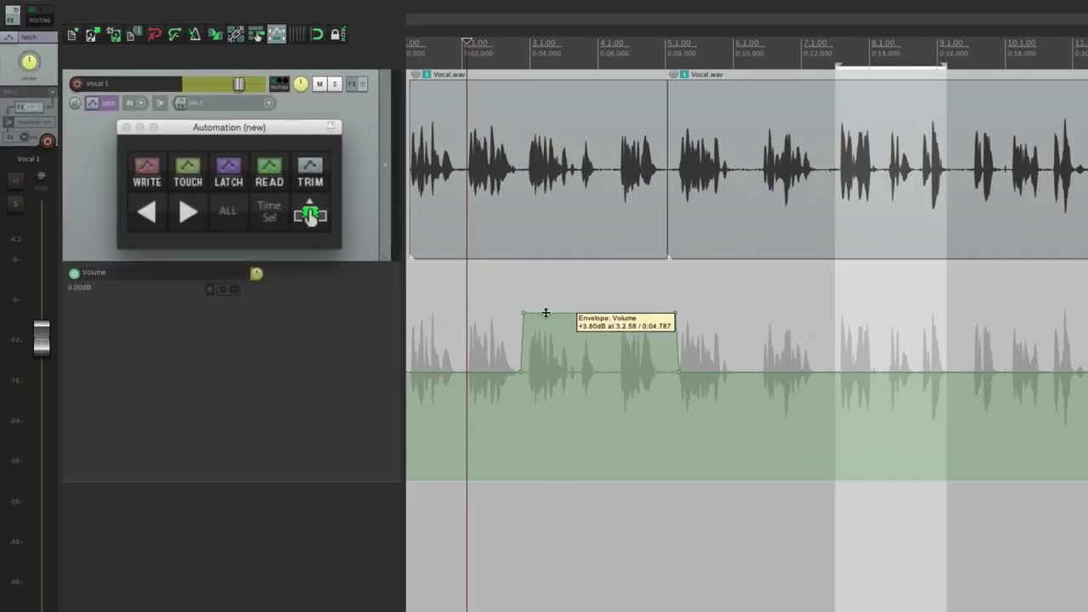
# Play from the start of measure 2, latch the volume up to +3.80 dB, write it back to the first touch position and stop playback.
pyautogui.scroll(3, 553, 311)
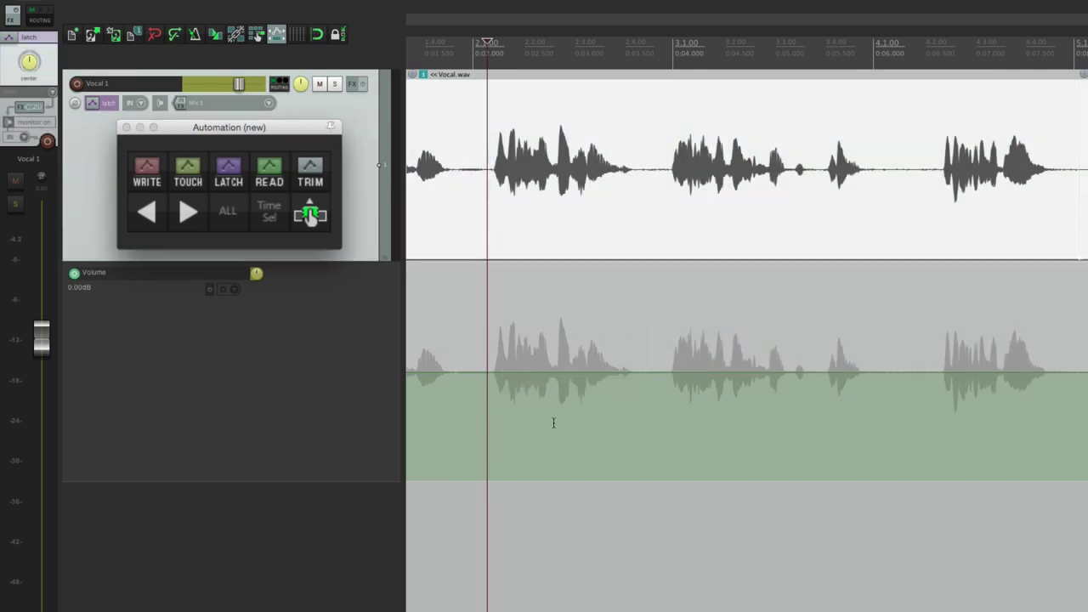
pyautogui.press('space')
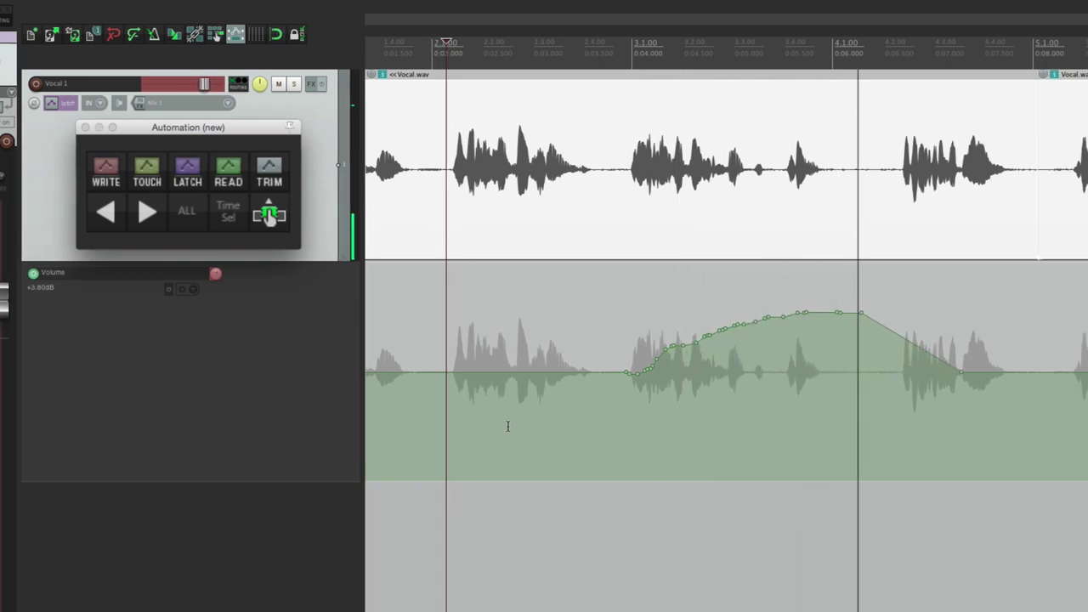
pyautogui.click(203, 215)
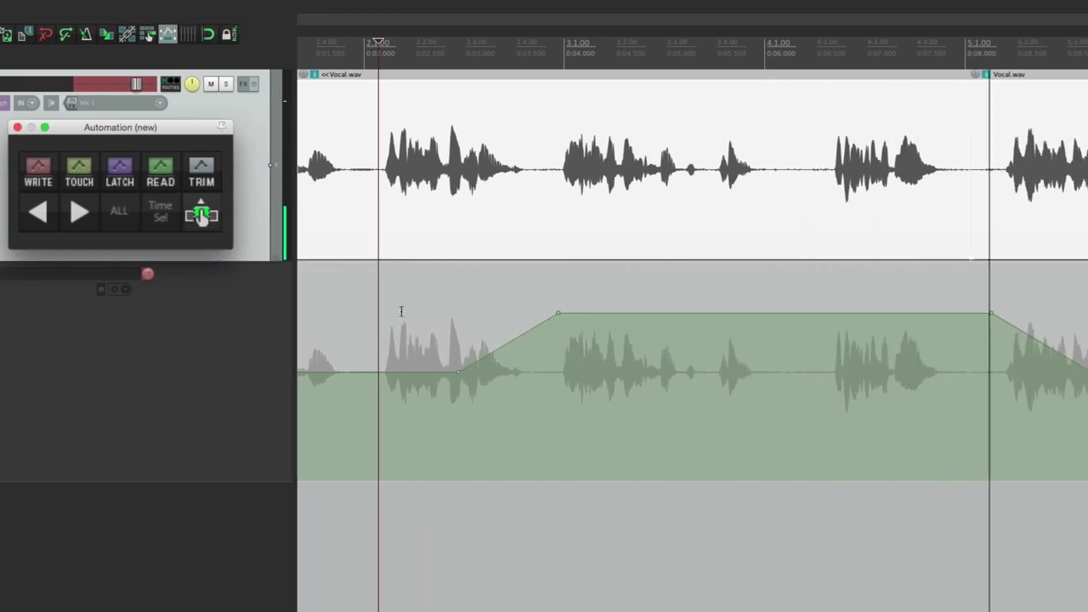
pyautogui.press('space')
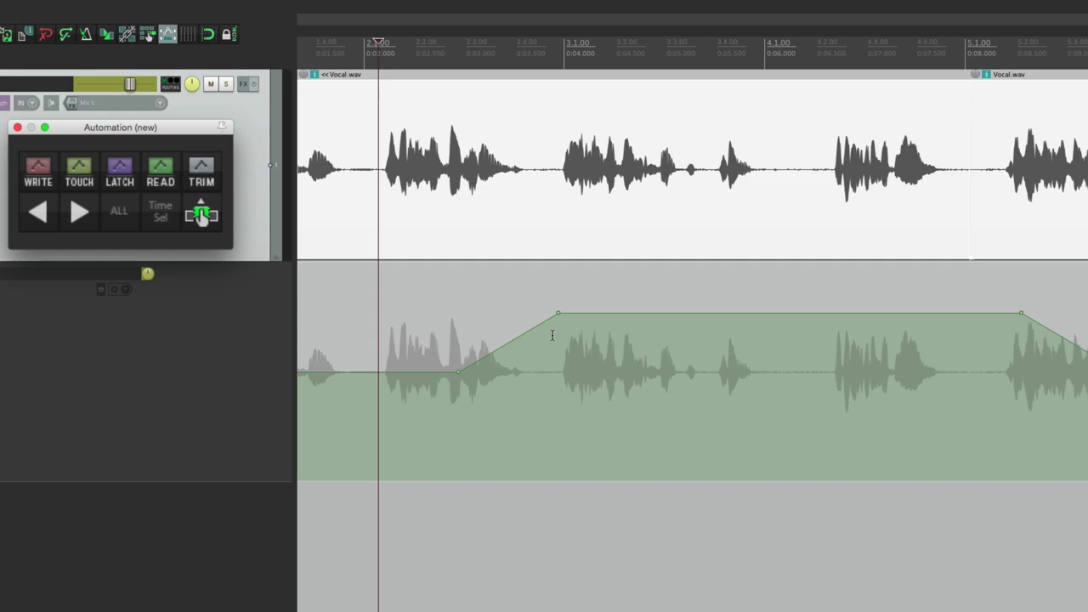
# Set the automation recording return speed to 50 ms in the Automation preferences.
pyautogui.press('super+comma')
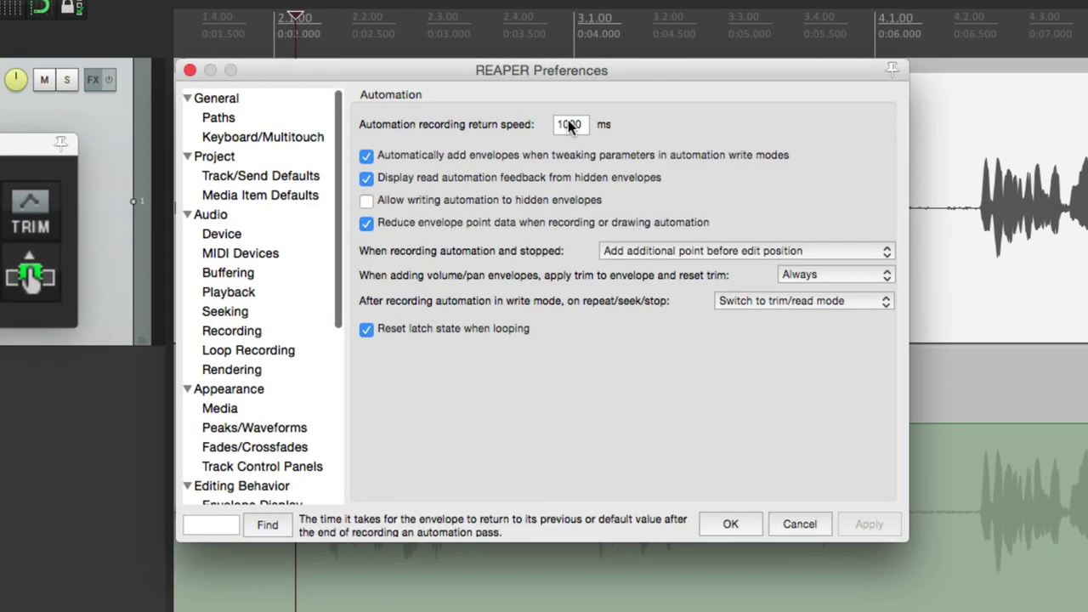
pyautogui.doubleClick(571, 124)
pyautogui.write('50')
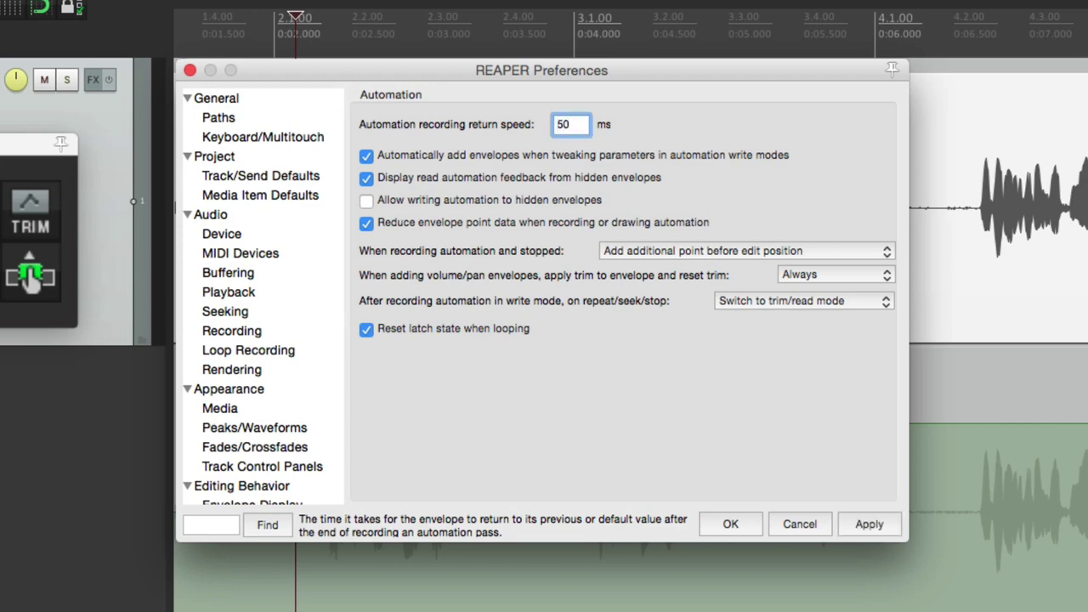
pyautogui.press('Return')
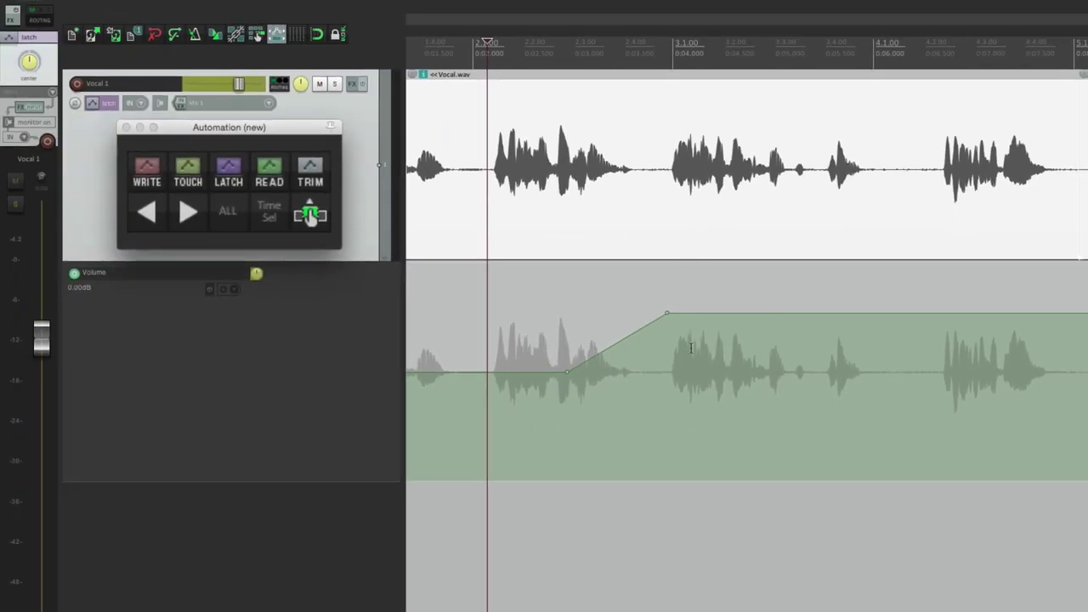
# Undo the last pass and replay from the start of measure 2, writing a latched +4.15 dB volume back to the first touch position.
pyautogui.press('super+z')
pyautogui.click(495, 377)
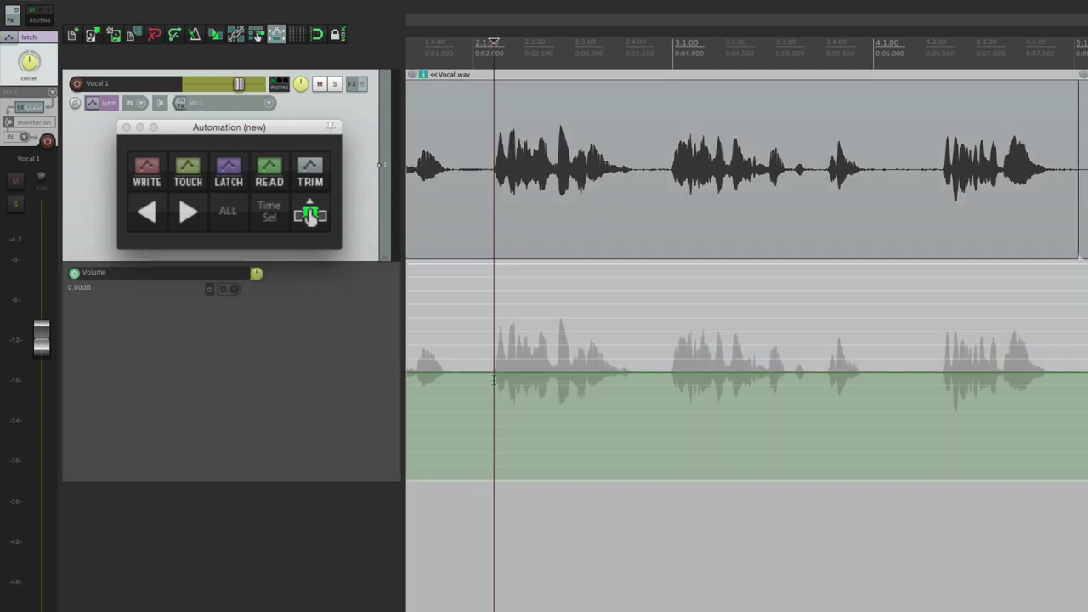
pyautogui.press('space')
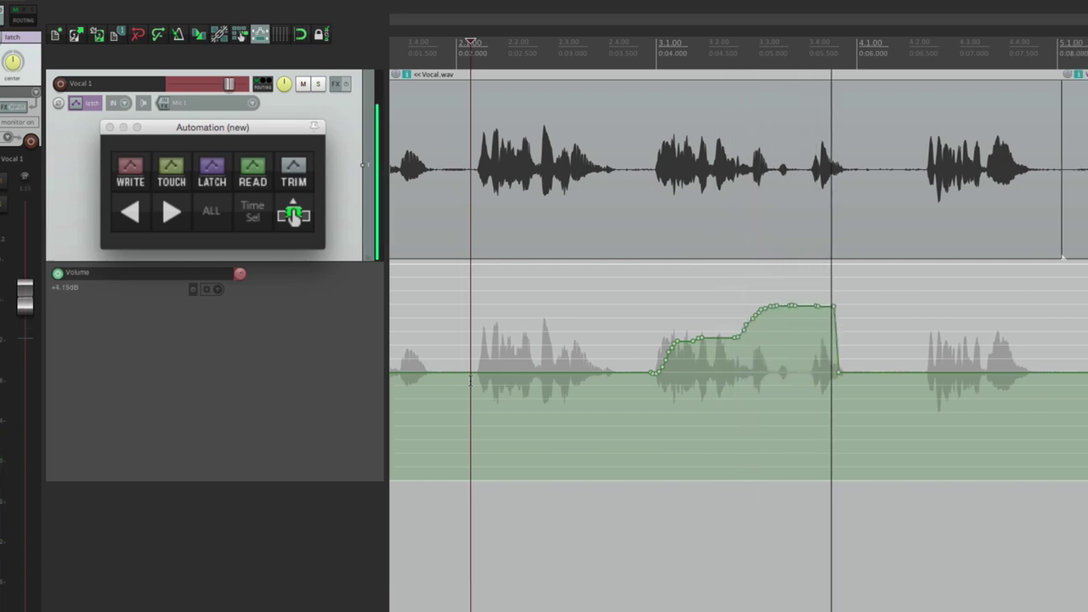
pyautogui.click(198, 218)
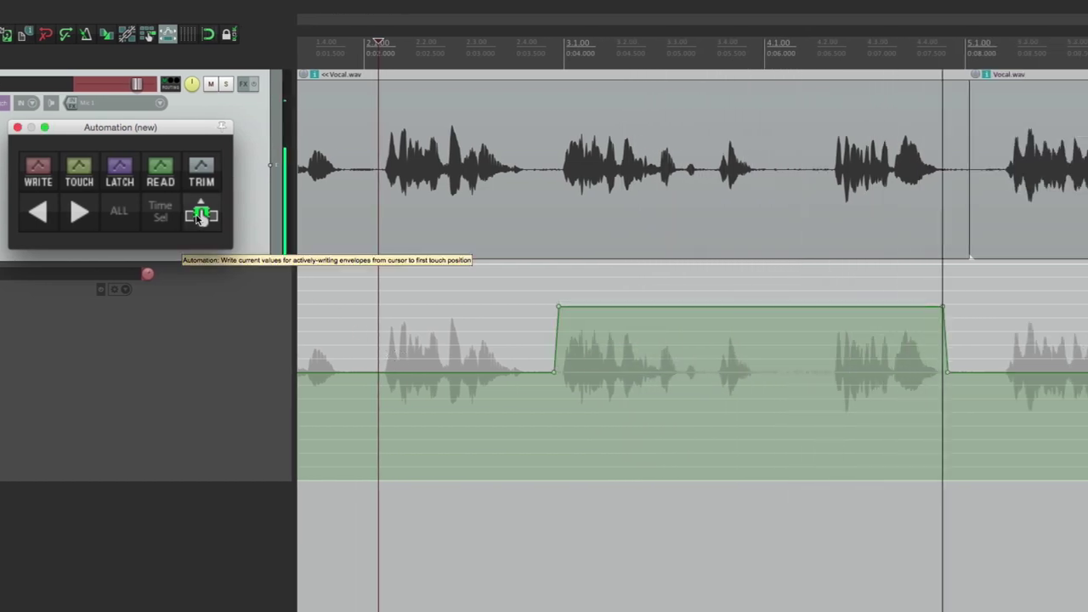
pyautogui.press('space')
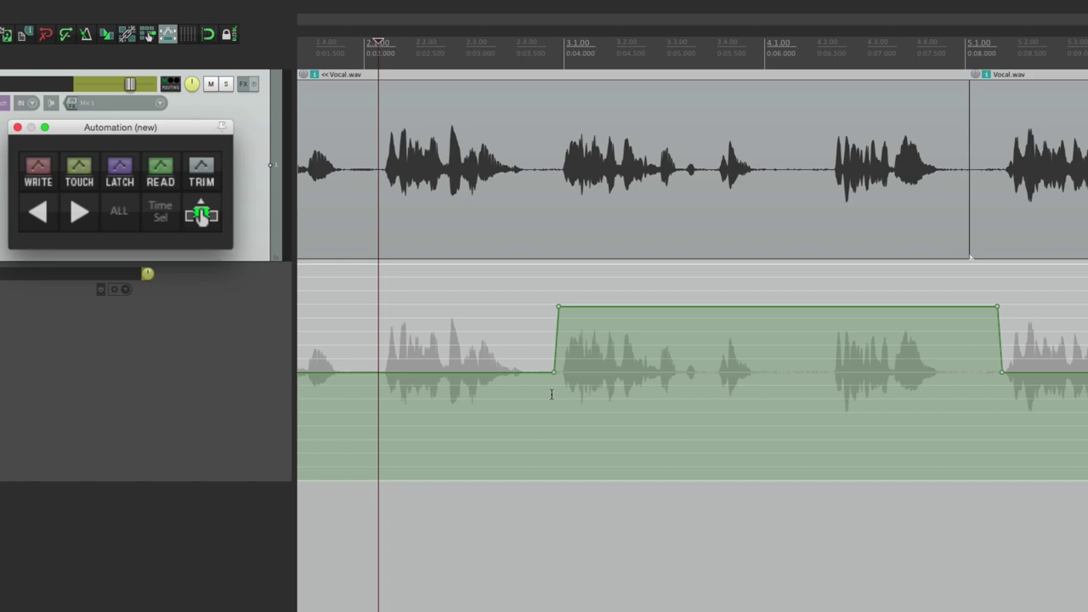
# Set the automation recording return speed to 100 ms in the Automation preferences.
pyautogui.press('super+comma')
pyautogui.doubleClick(578, 113)
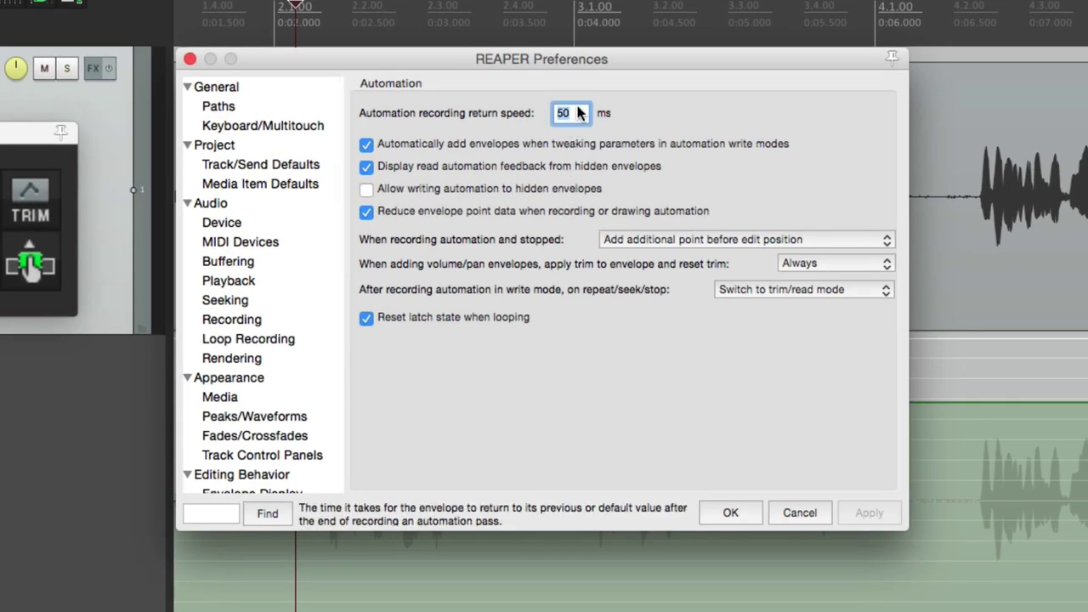
pyautogui.write('100')
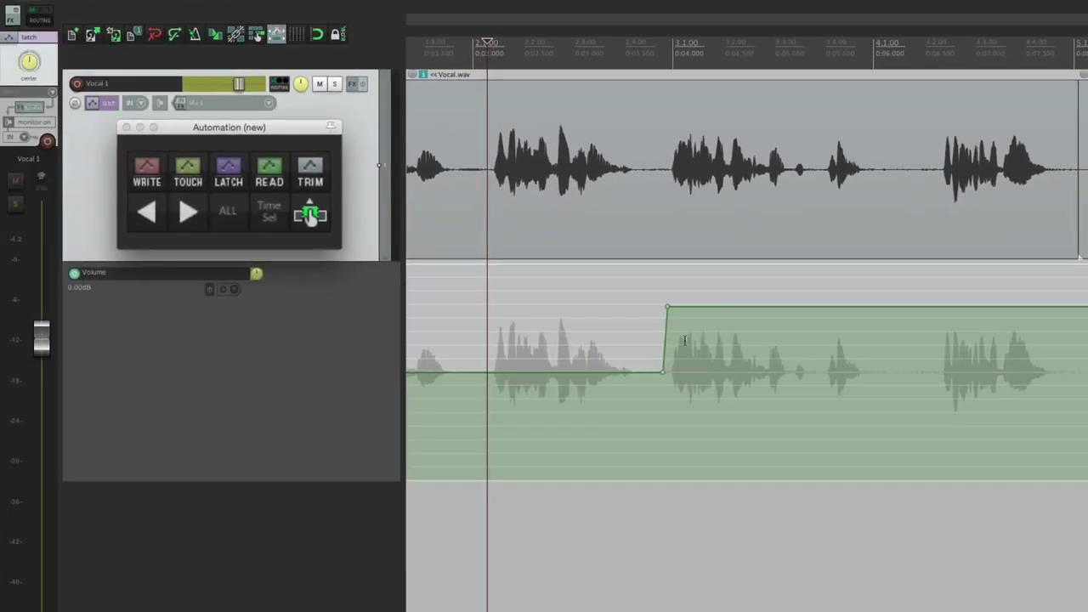
# Play from just after the start of measure 2, latch the volume at +2.48 dB, and write it to the pass start and project end.
pyautogui.click(483, 359)
pyautogui.hscroll(-3, 593, 434)
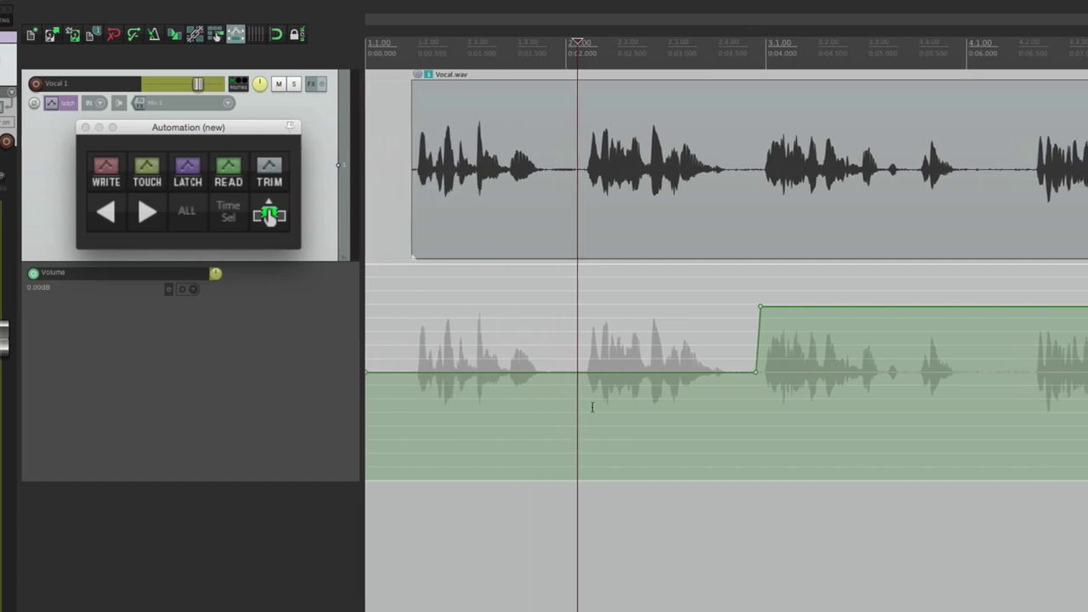
pyautogui.press('space')
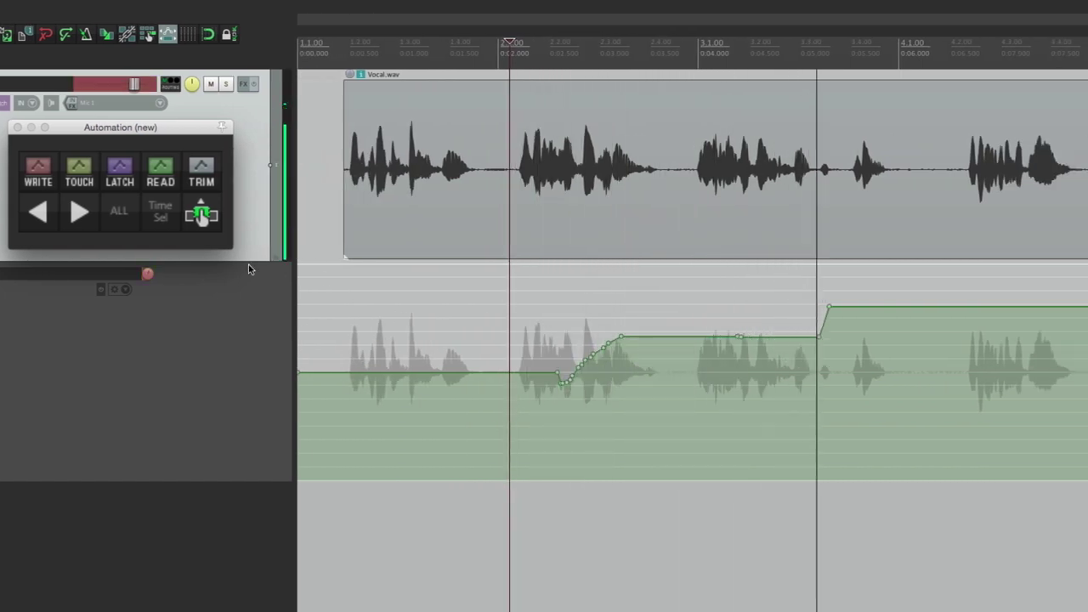
pyautogui.click(81, 215)
pyautogui.press('space')
pyautogui.scroll(5, 514, 422)
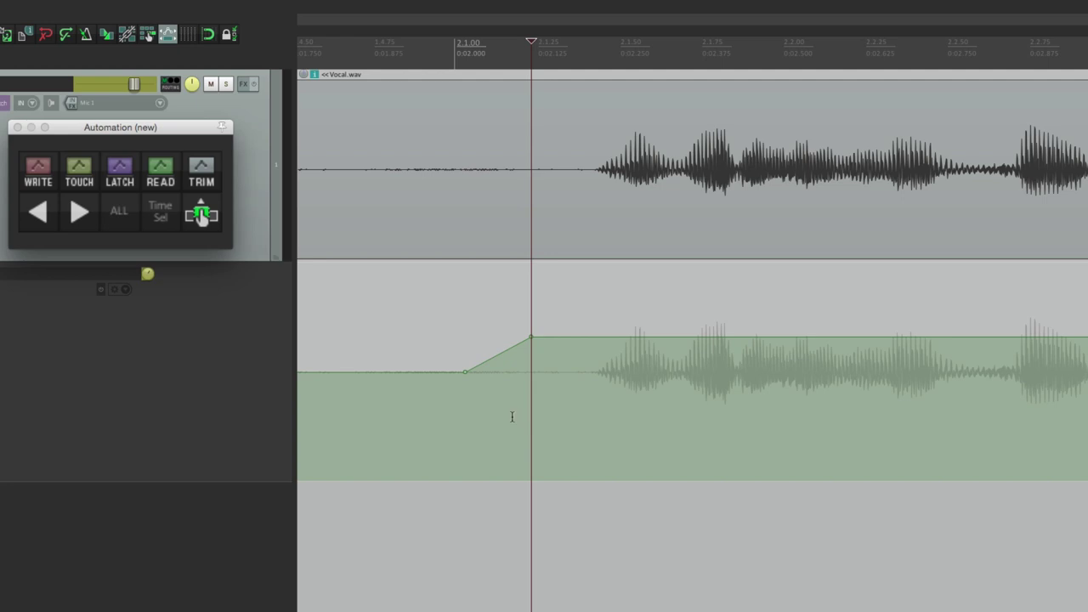
pyautogui.scroll(-5, 509, 416)
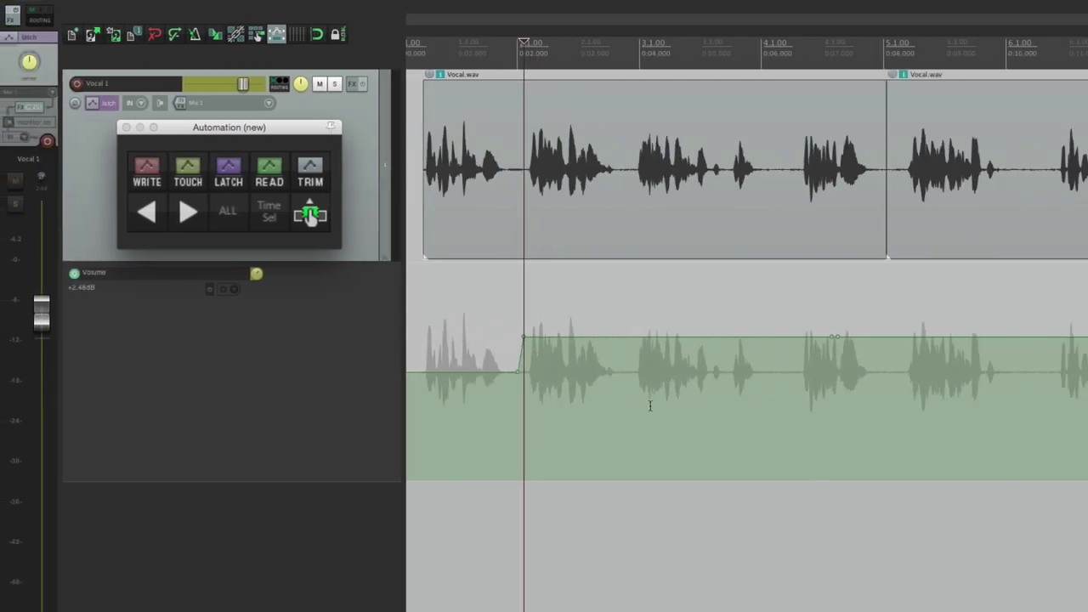